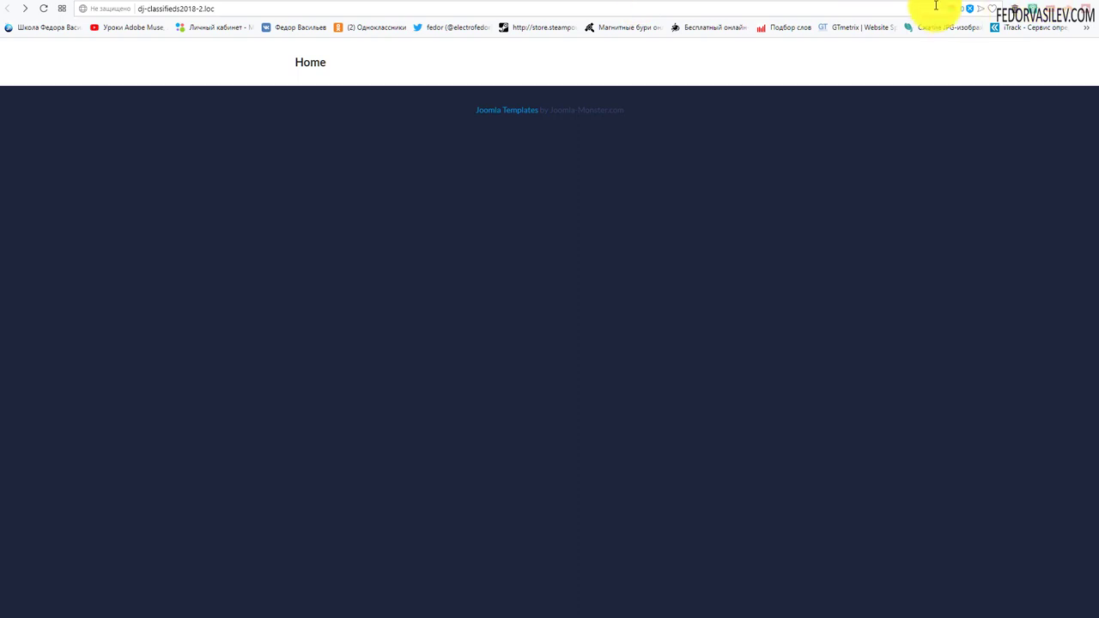
Change the Home menu item's type to the DJ Classifieds category tree (Дерево категорий) and save it.
click(936, 4)
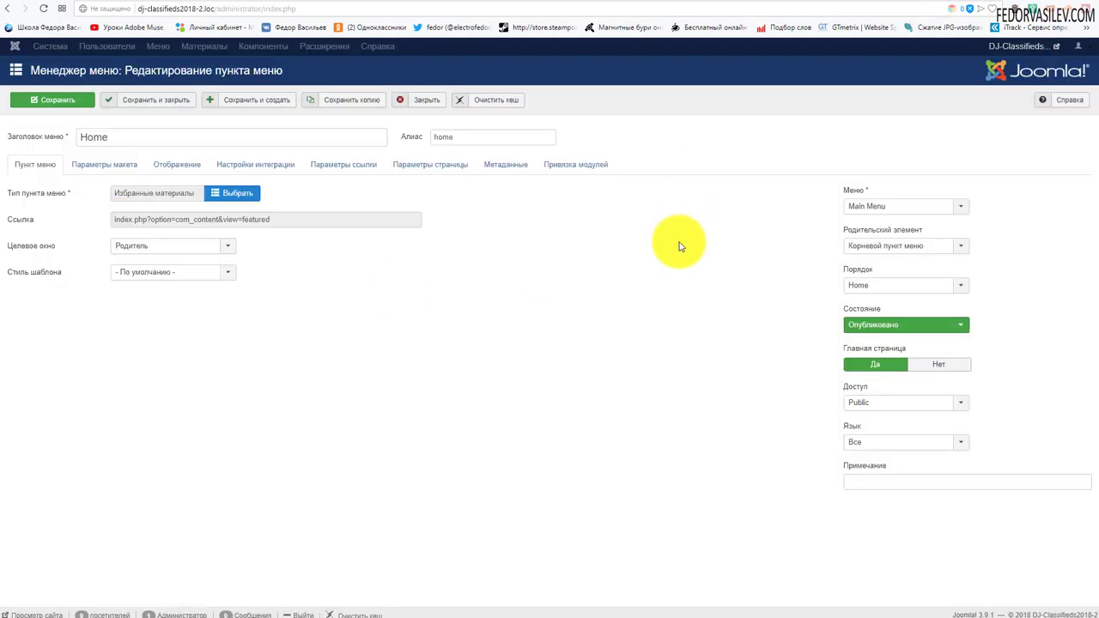
click(222, 195)
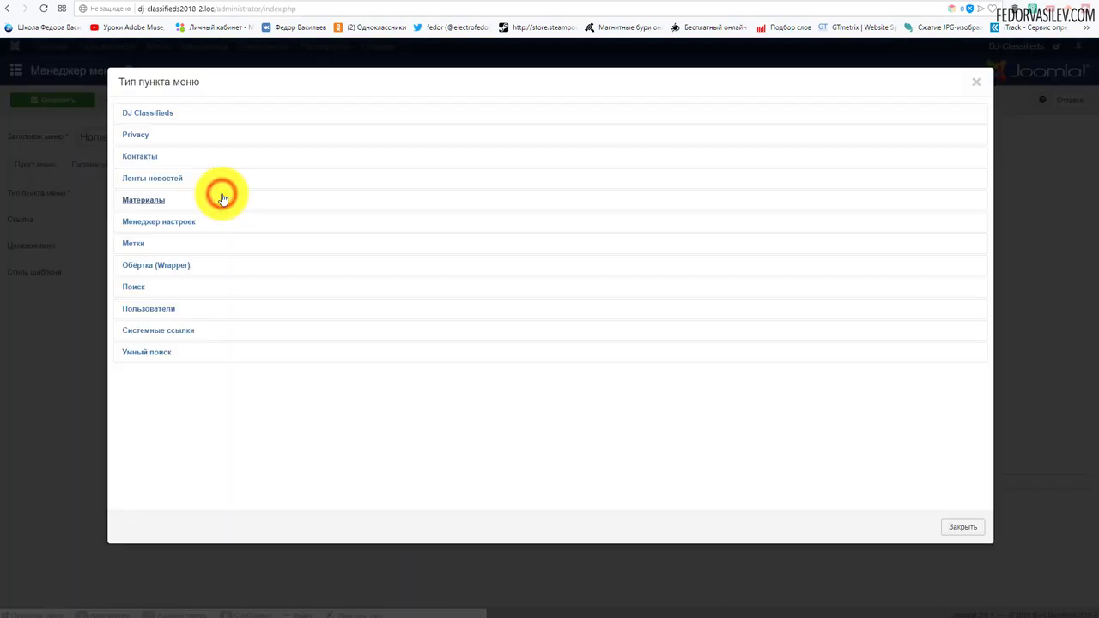
click(155, 113)
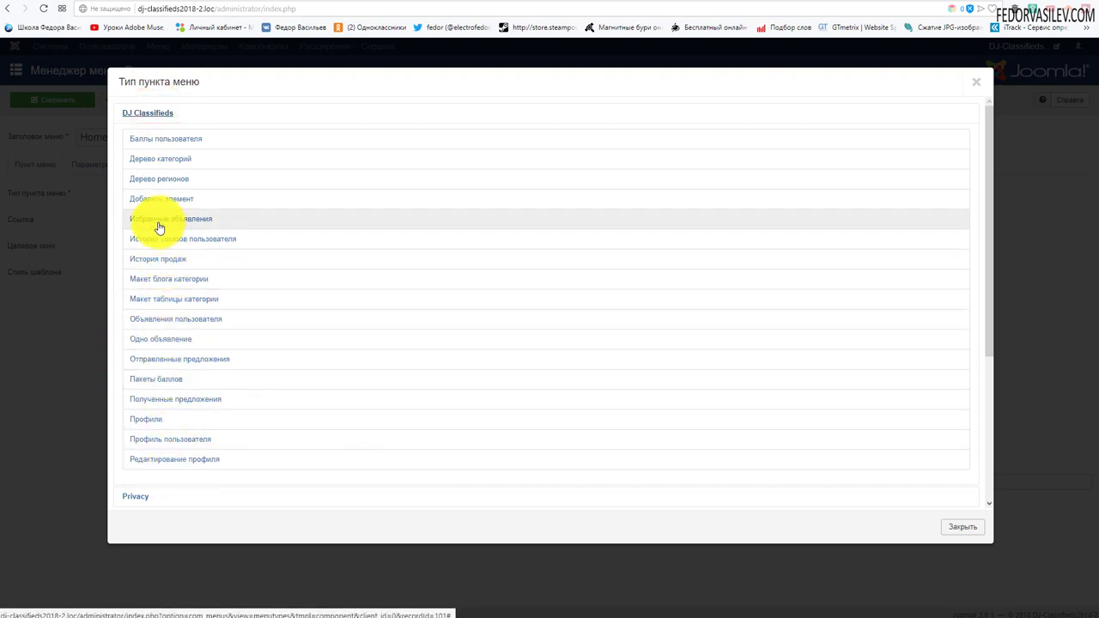
click(180, 165)
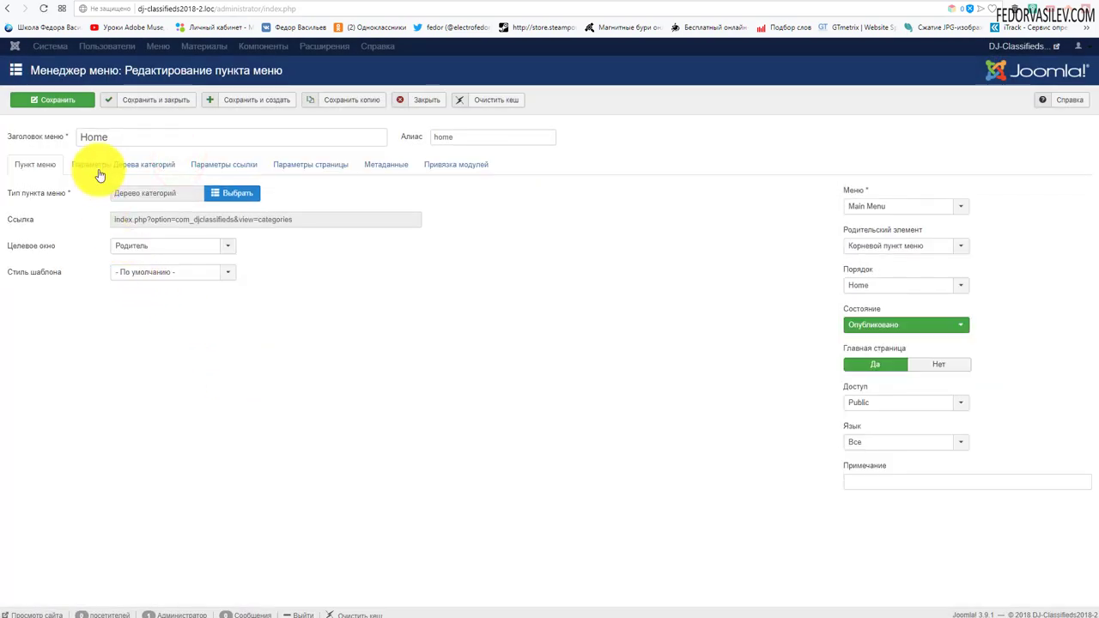
click(62, 100)
Reload the dj-classifieds2018-2.loc home page and compare its category layout with the dj-classifieds2018.loc site.
click(963, 3)
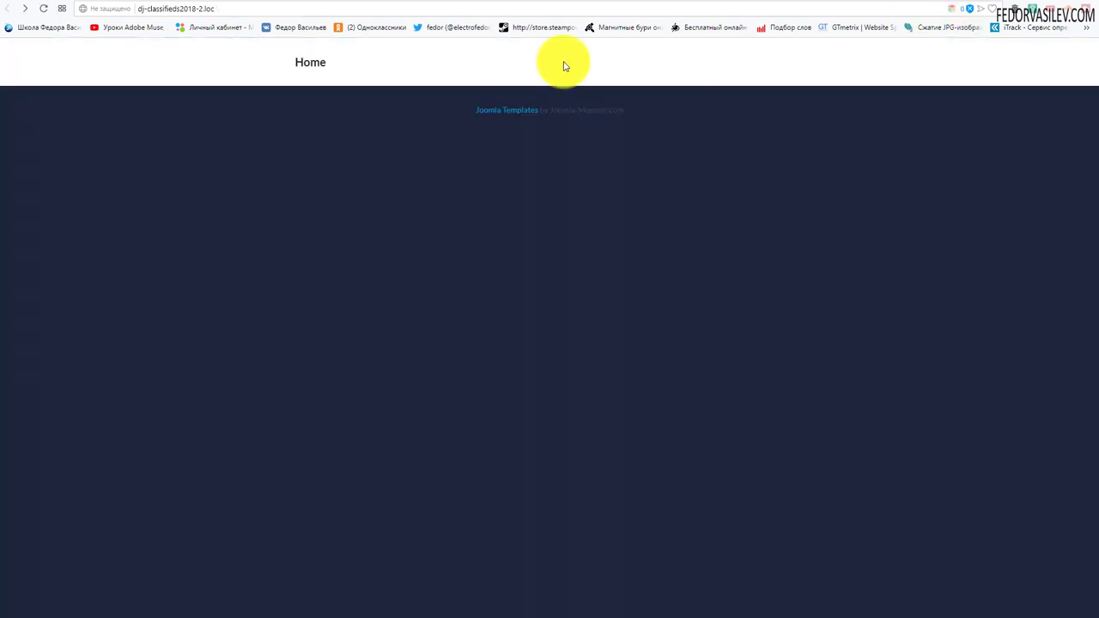
click(46, 10)
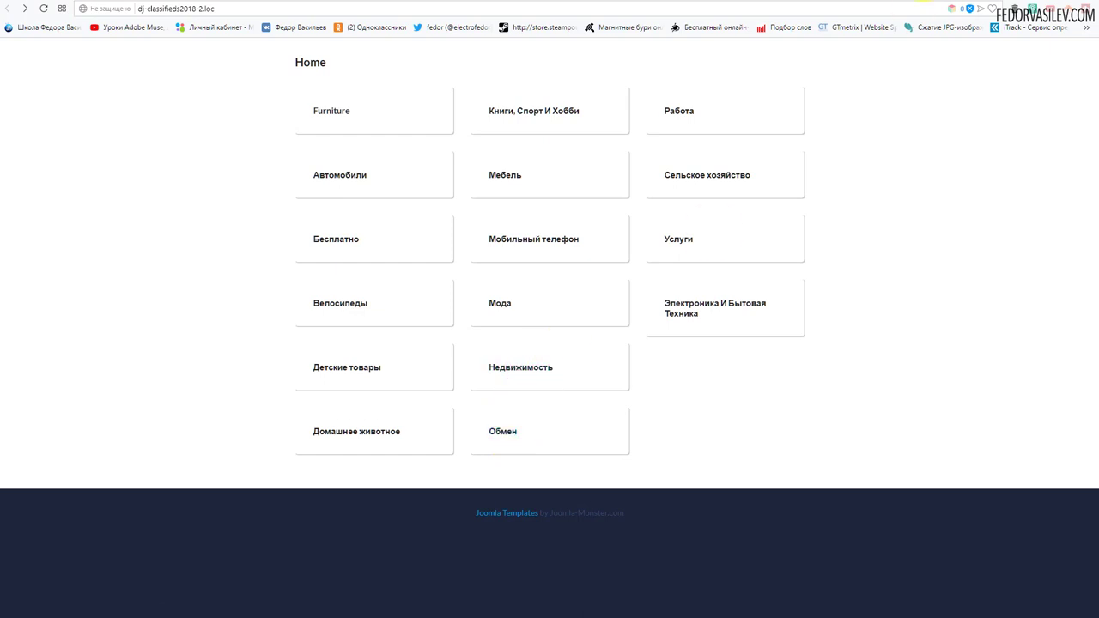
click(913, 3)
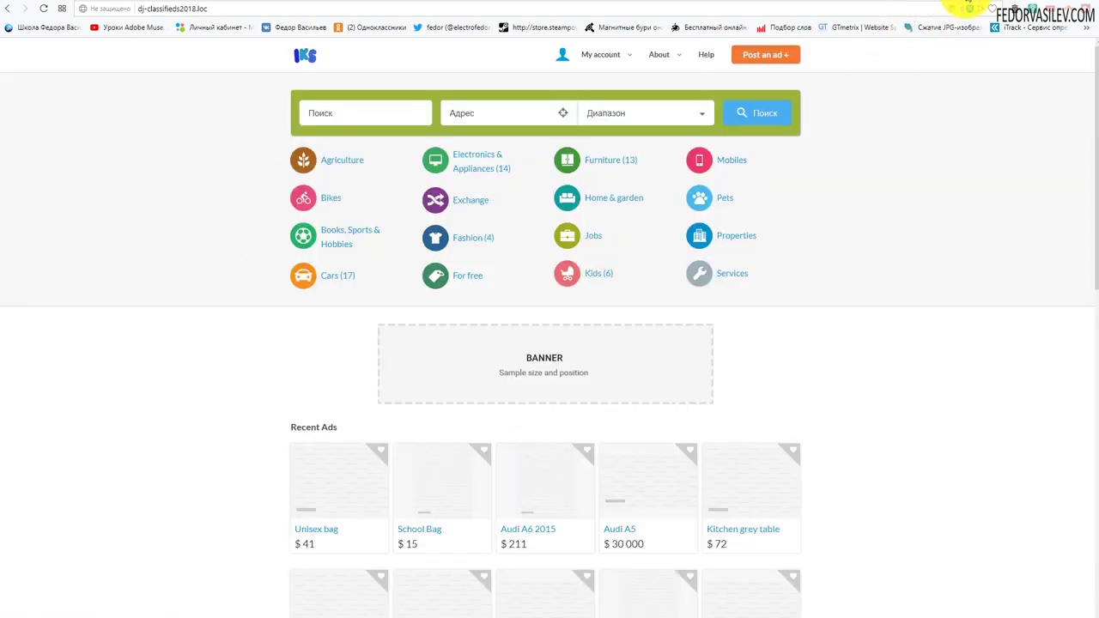
View the Мобильный телефон category on dj-classifieds2018-2.loc and return to the home page.
click(949, 5)
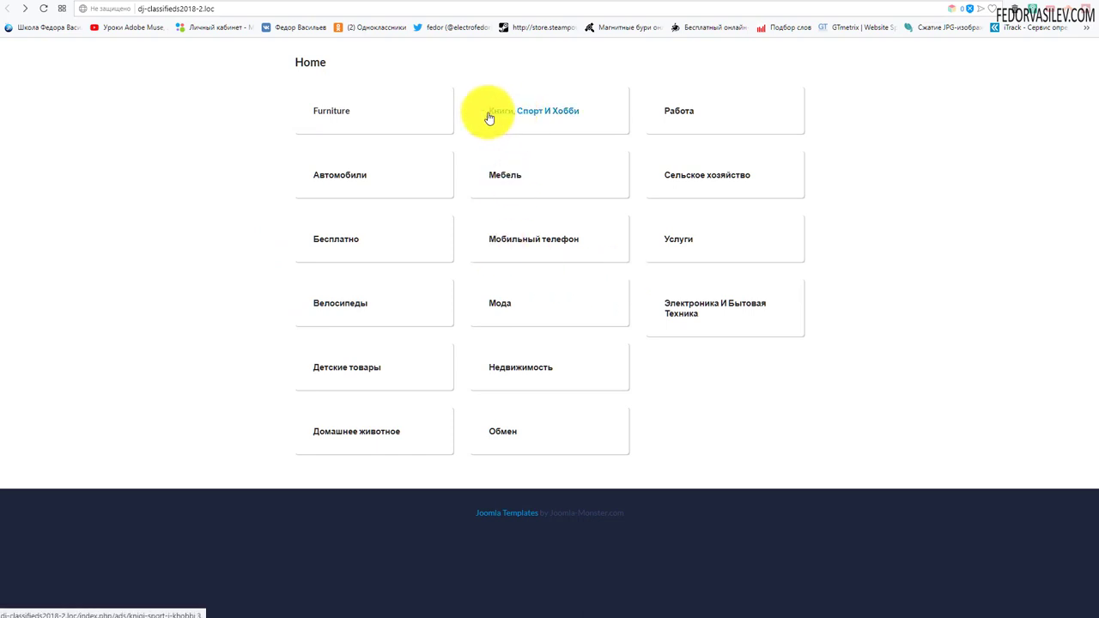
click(499, 239)
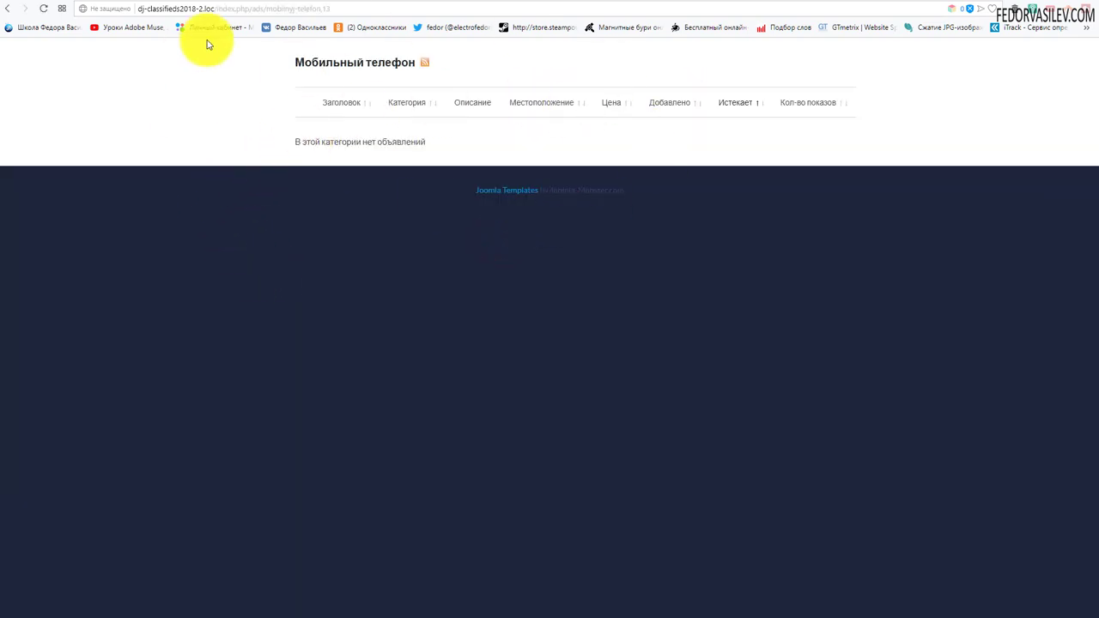
click(6, 12)
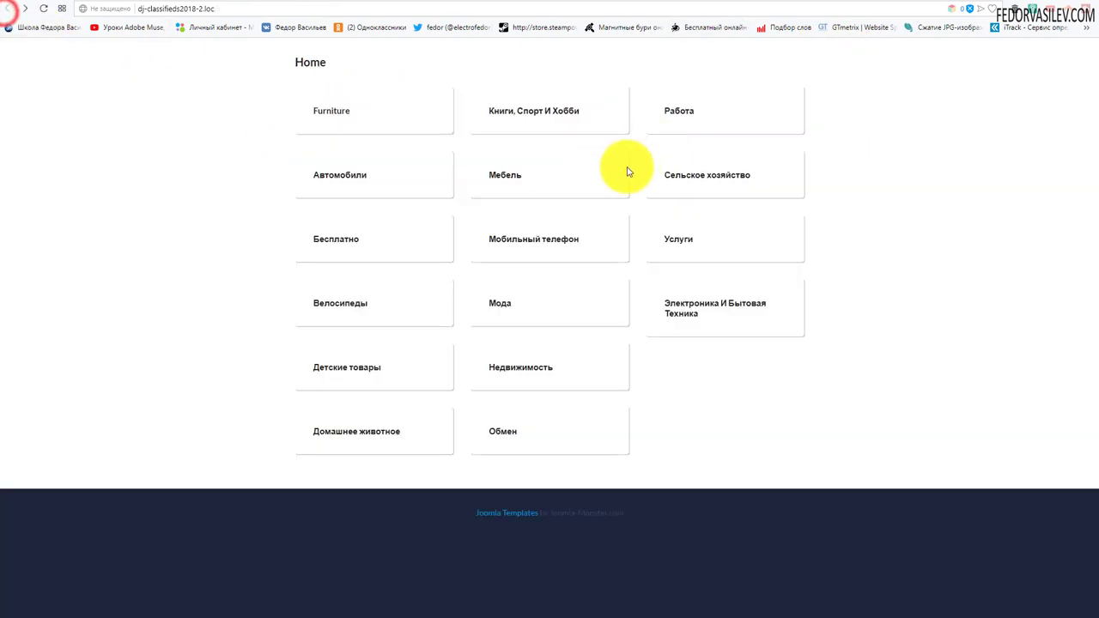
Set the Home menu item's type back to featured articles (Избранные материалы), saving and closing the item.
click(940, 1)
click(230, 243)
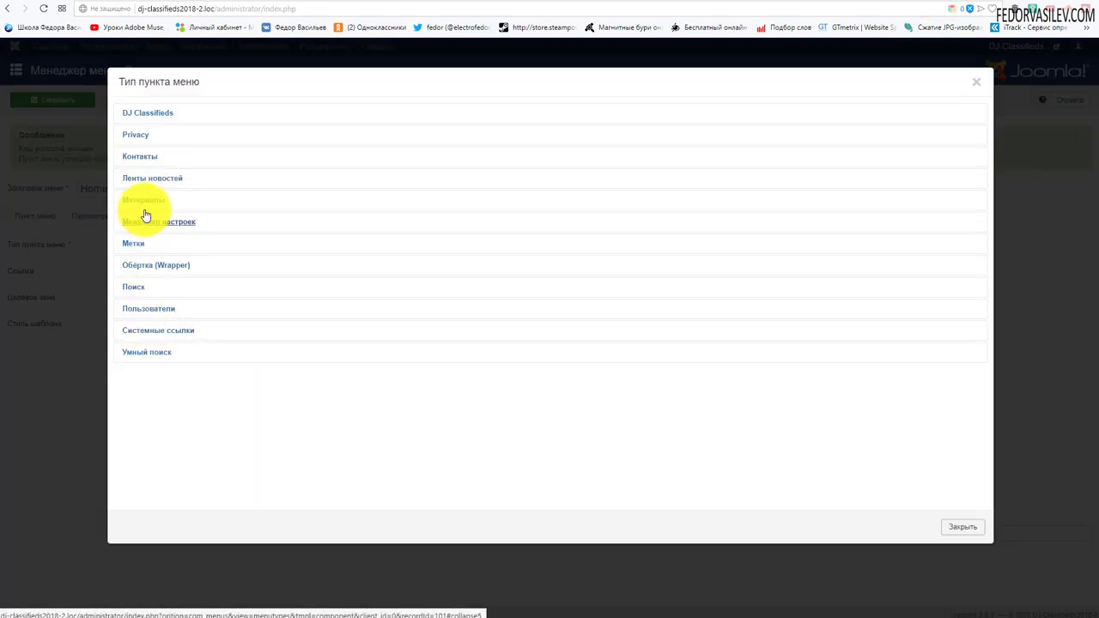
click(144, 202)
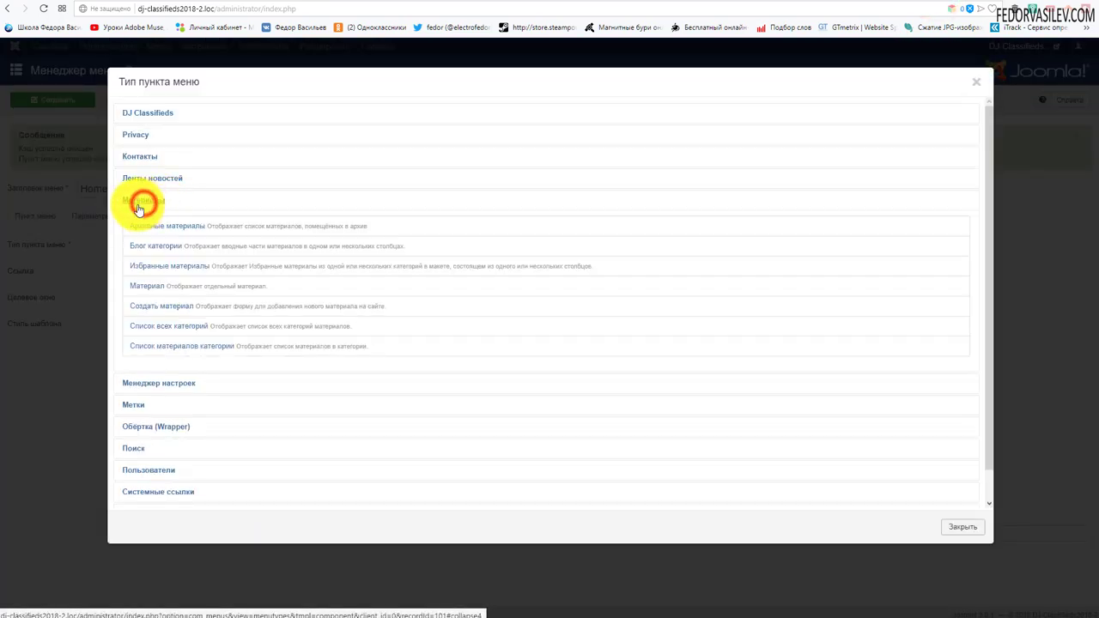
click(141, 263)
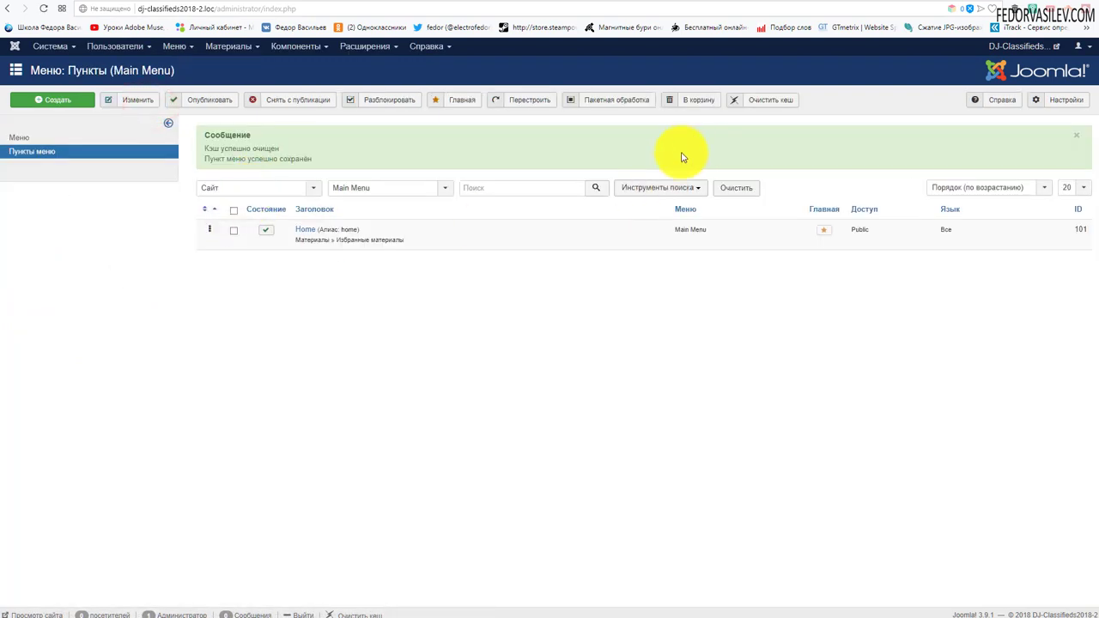
Check the category block on the dj-classifieds2018.loc home page and open the DJClassifieds Category Tree module in the new site's administration.
click(917, 3)
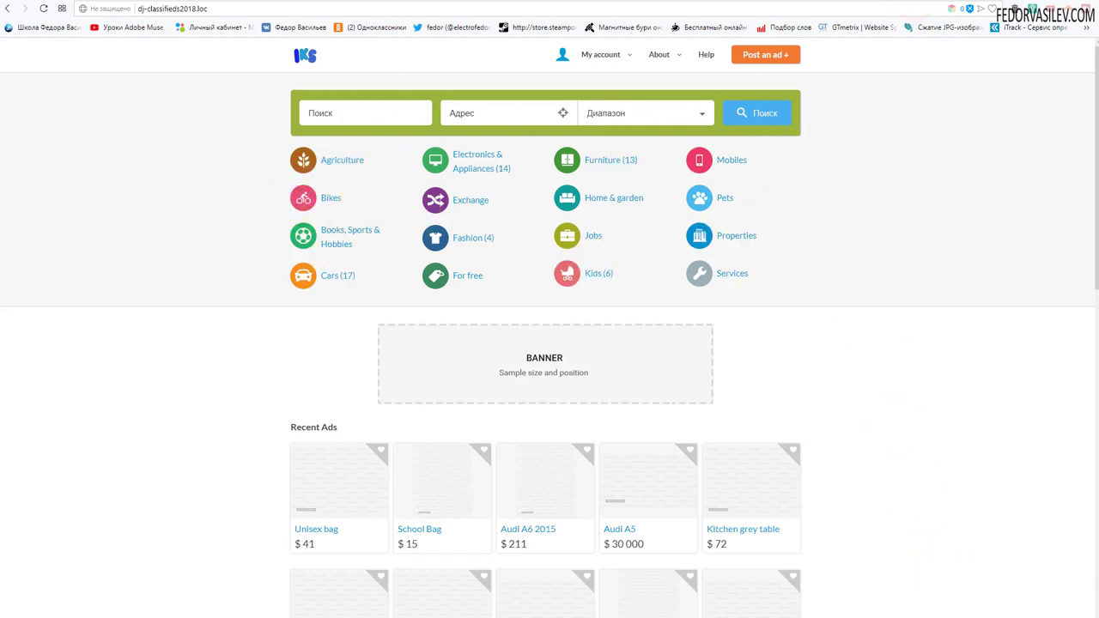
key(ctrl+Tab)
click(381, 45)
click(376, 87)
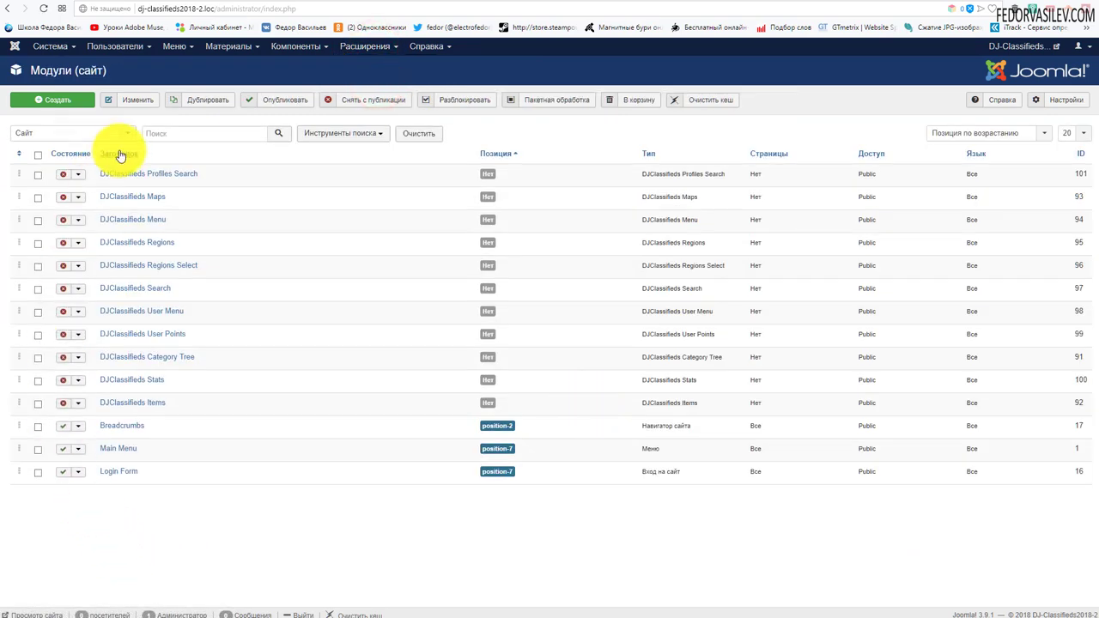
click(203, 359)
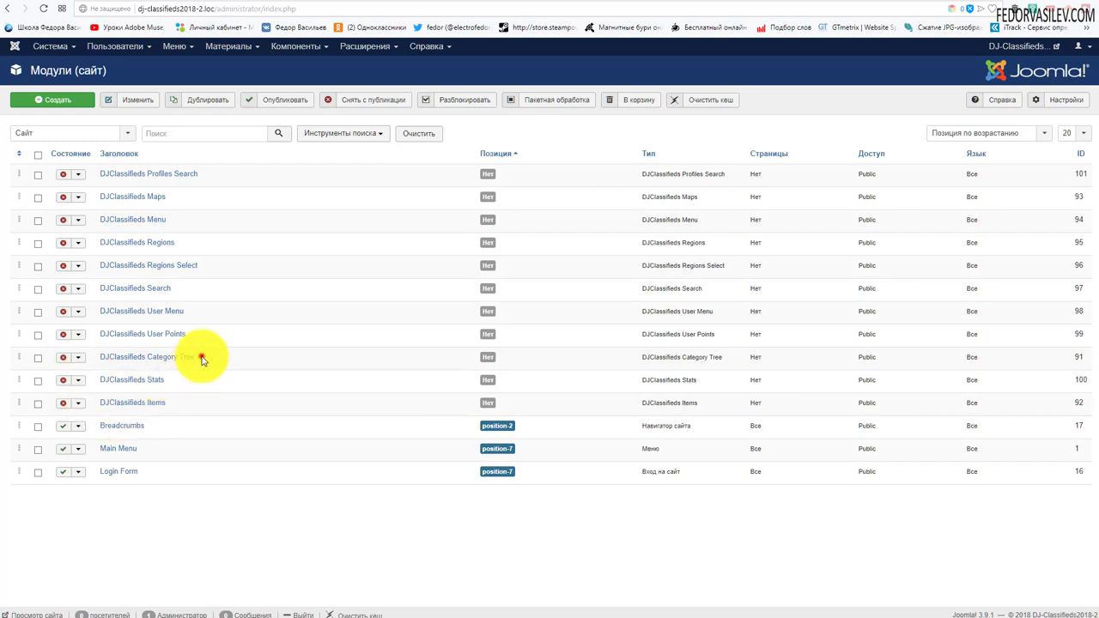
drag(102, 358, 197, 358)
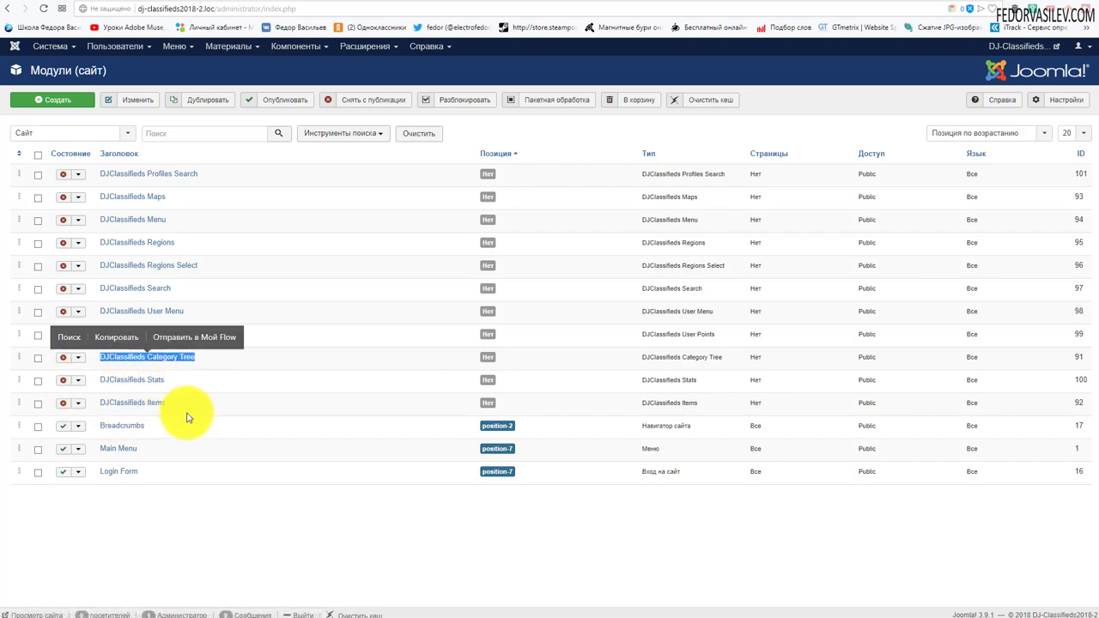
click(195, 363)
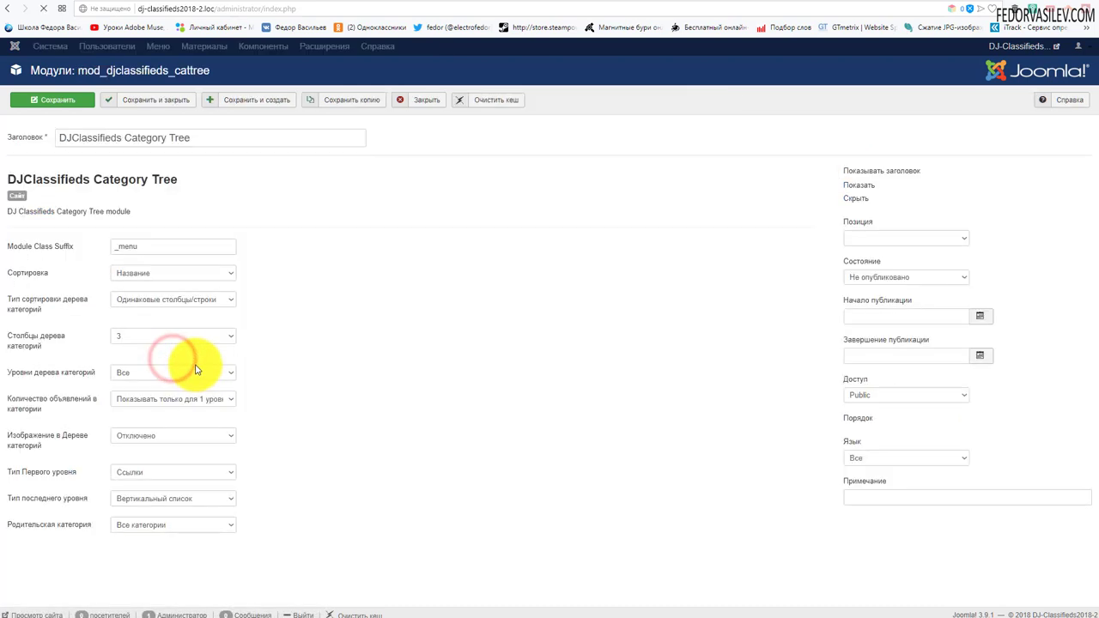
Publish the DJClassifieds Category Tree module with its title hidden, saving and closing it.
click(854, 285)
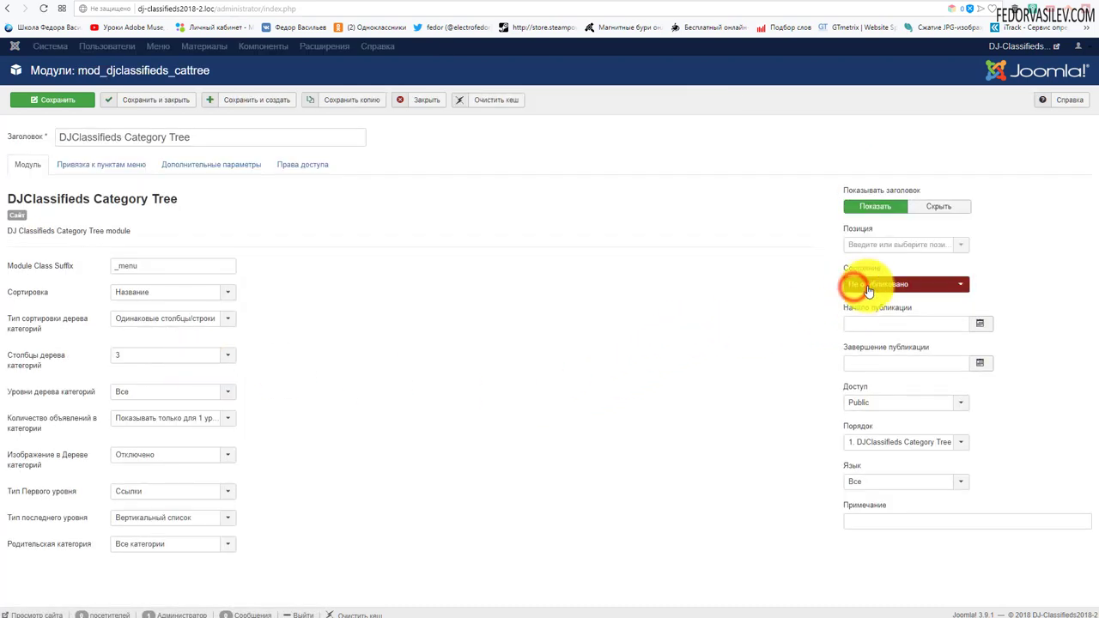
click(864, 302)
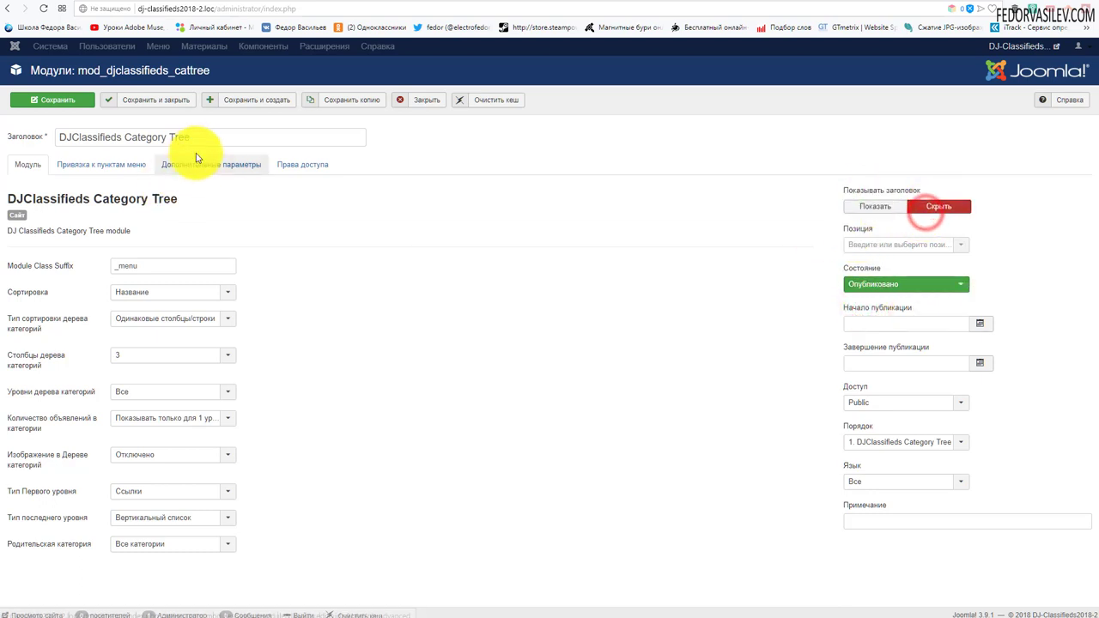
drag(208, 137, 12, 155)
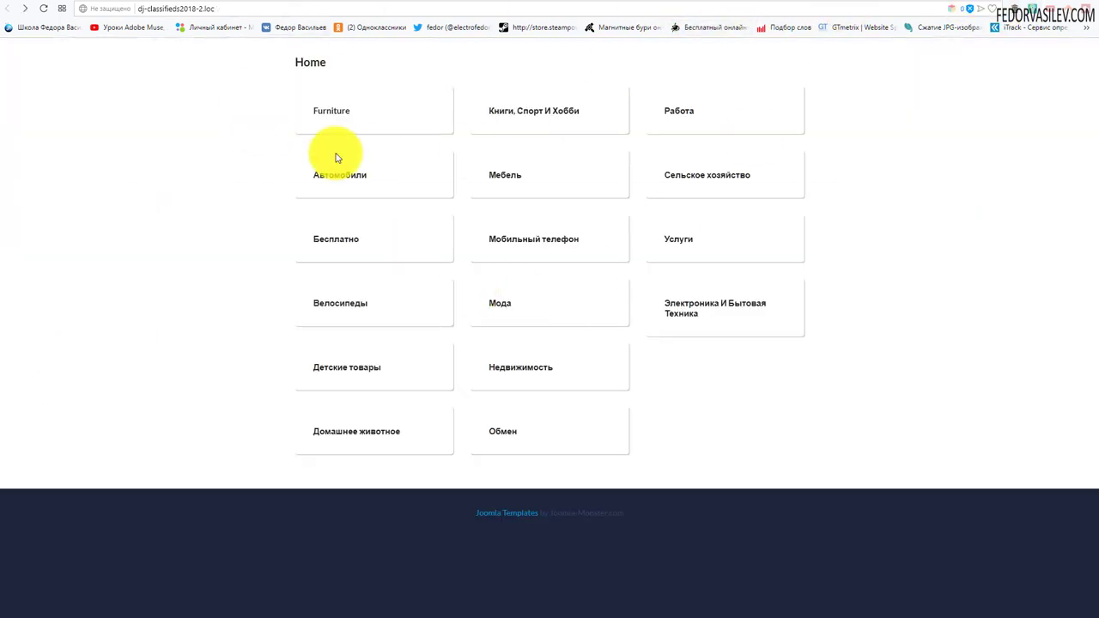
click(936, 2)
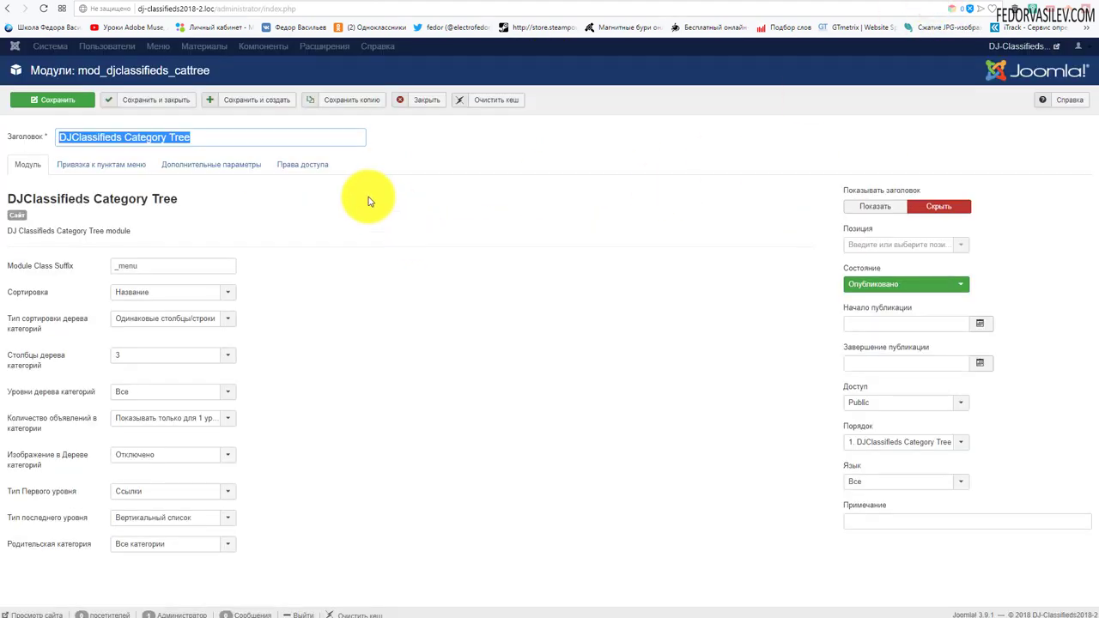
click(145, 103)
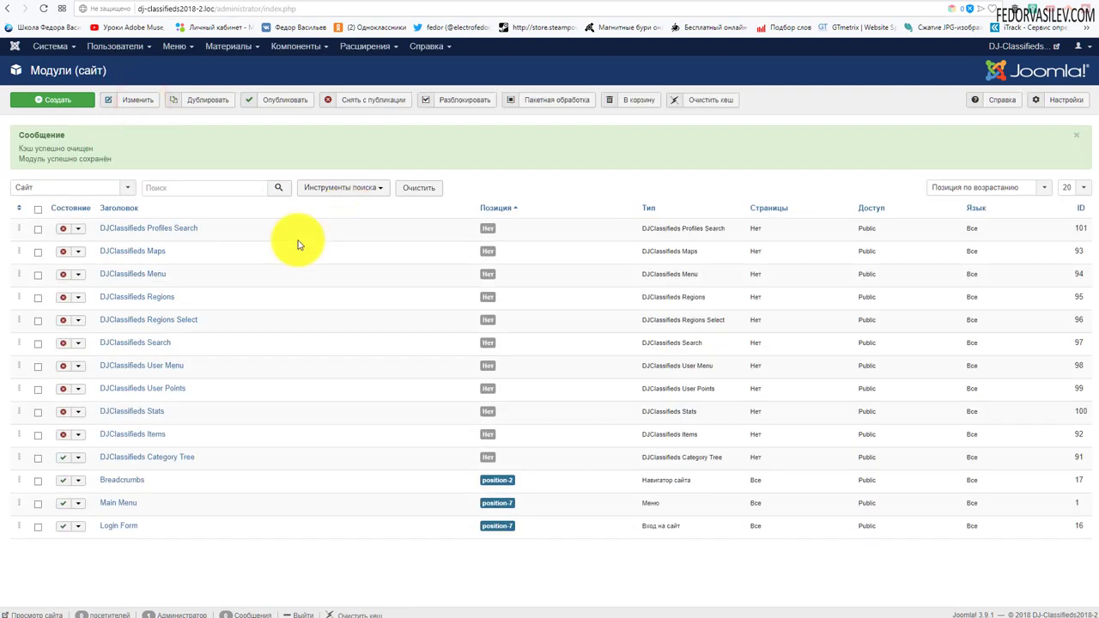
Enable the module position preview (Просмотр позиций модулей) in the template manager settings and save them.
click(357, 49)
click(359, 117)
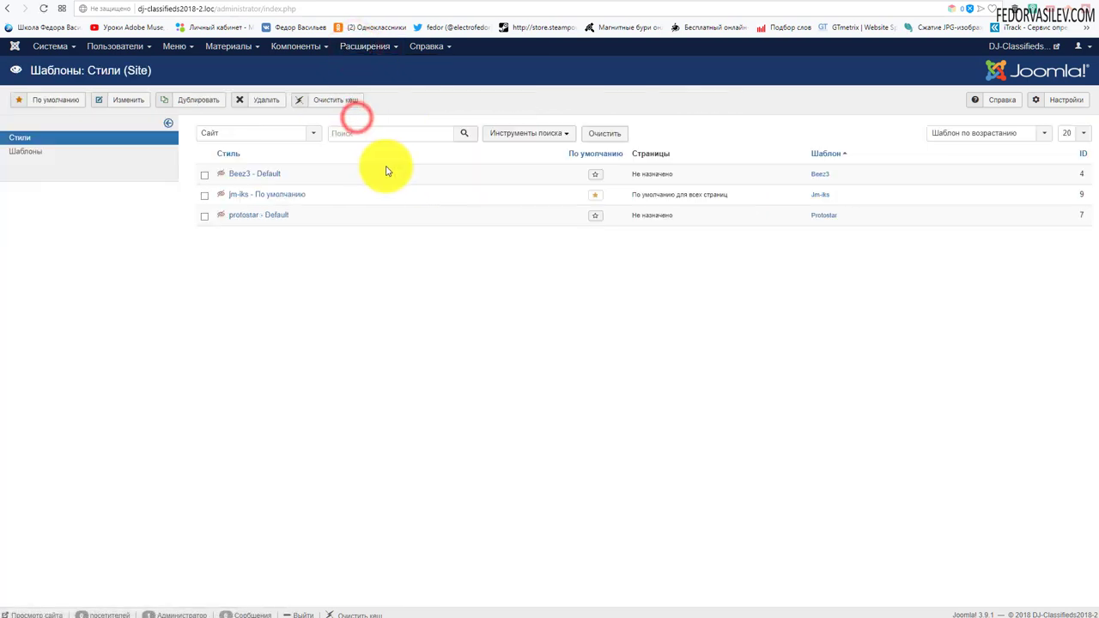
click(1061, 99)
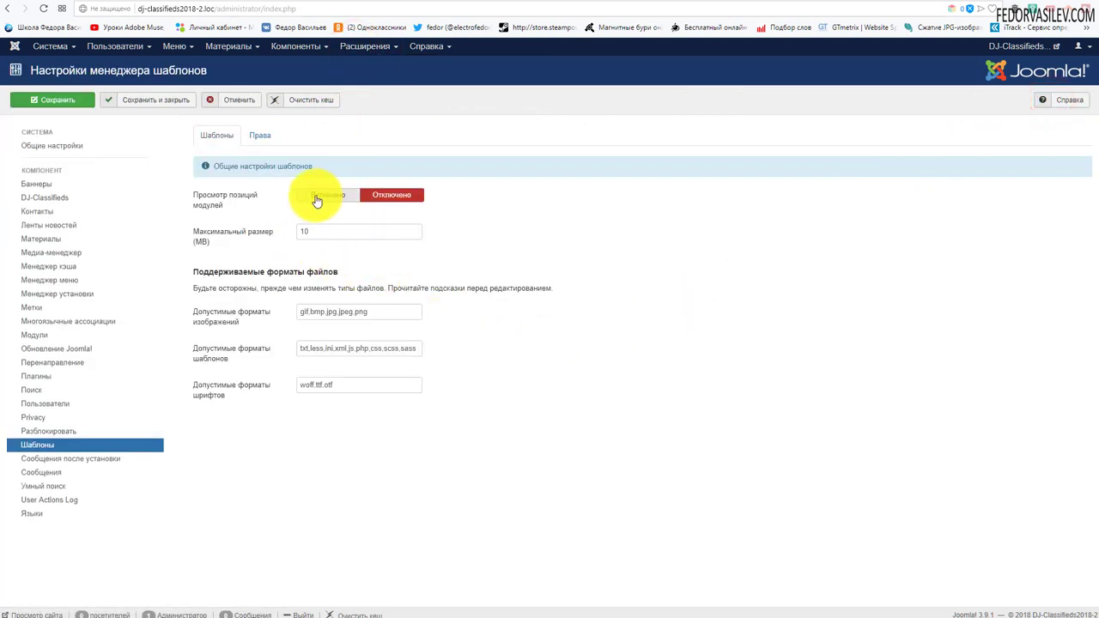
click(311, 198)
click(168, 102)
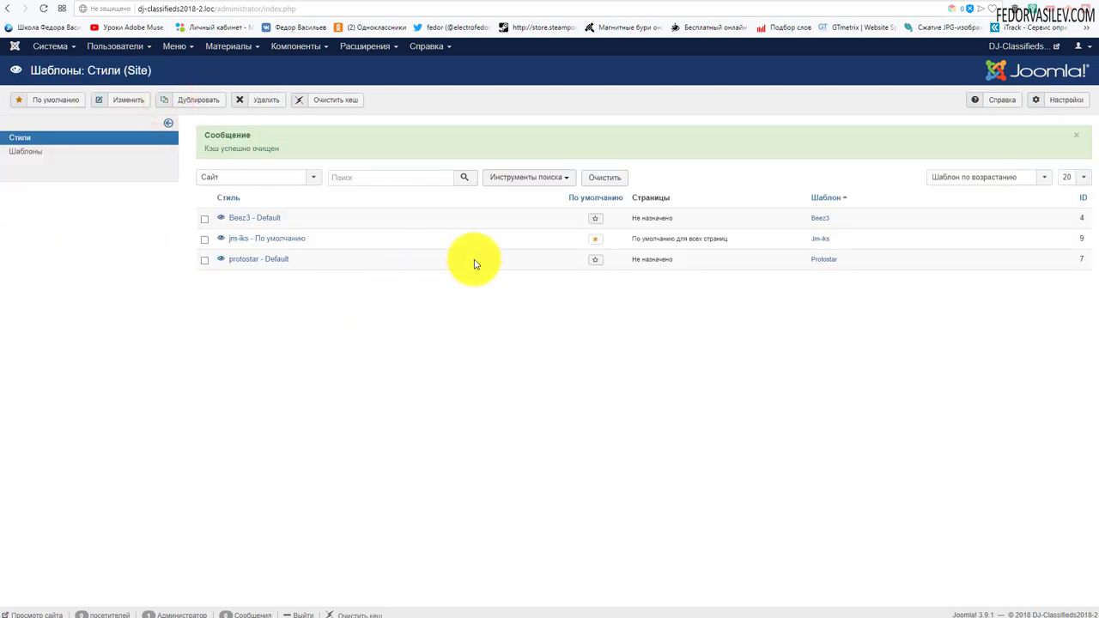
Refresh the site's home page and display its module positions by loading dj-classifieds2018-2.loc/?tp=1.
click(969, 7)
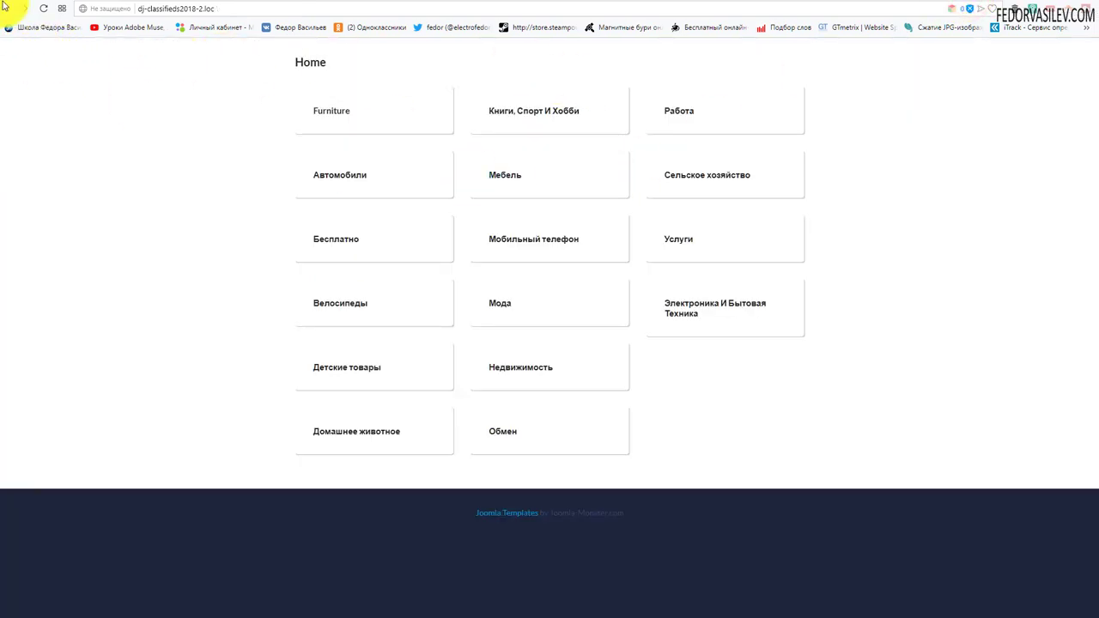
click(42, 9)
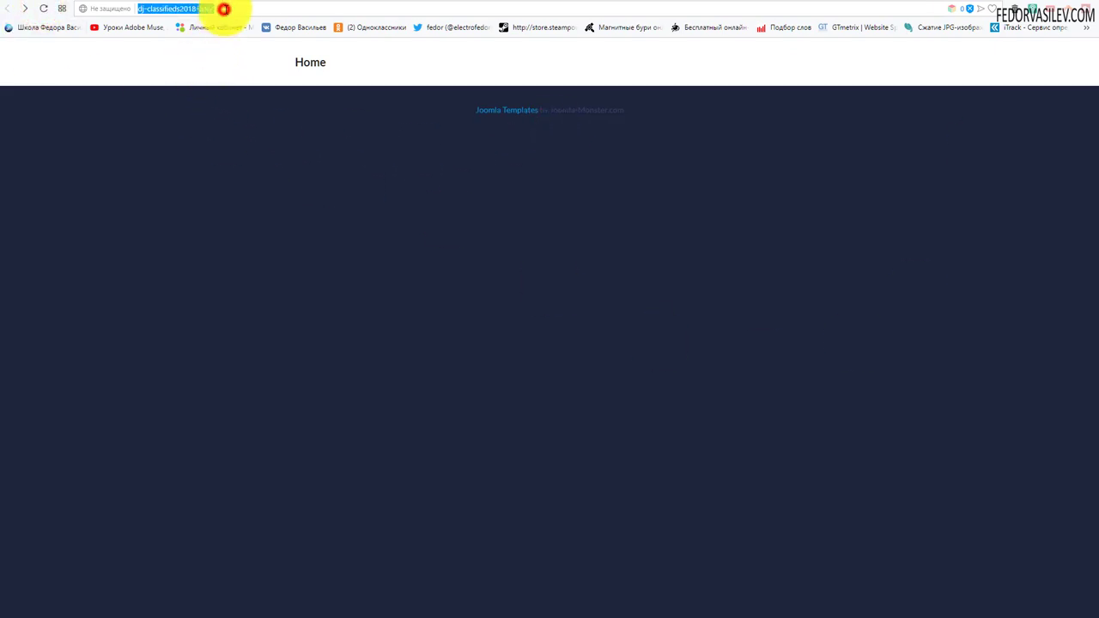
text(dj-classifieds2018-2.)
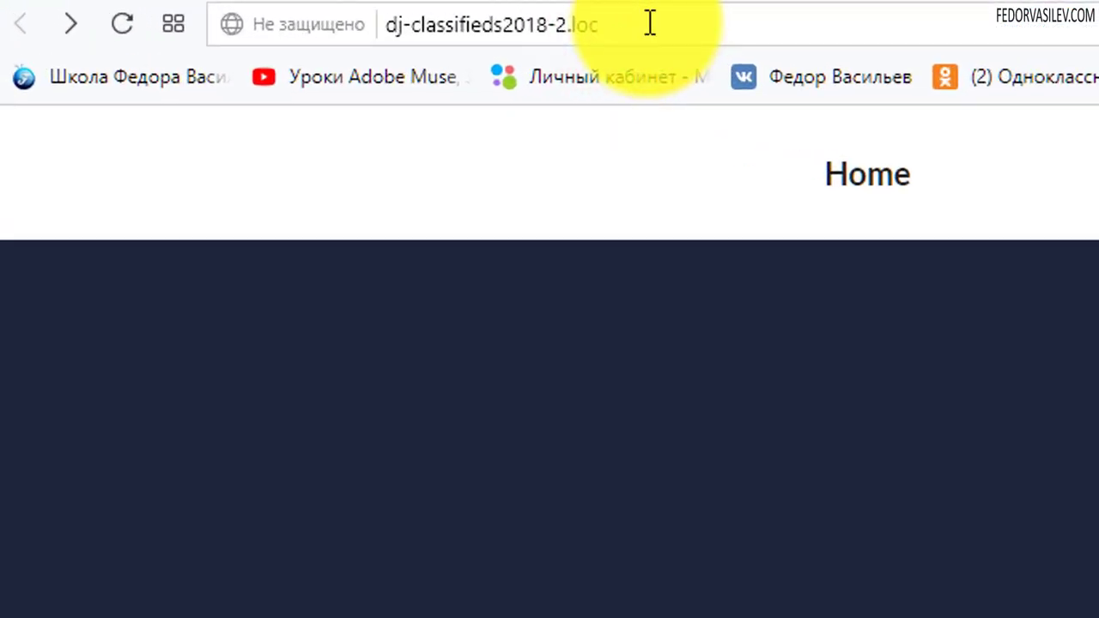
text(loc/)
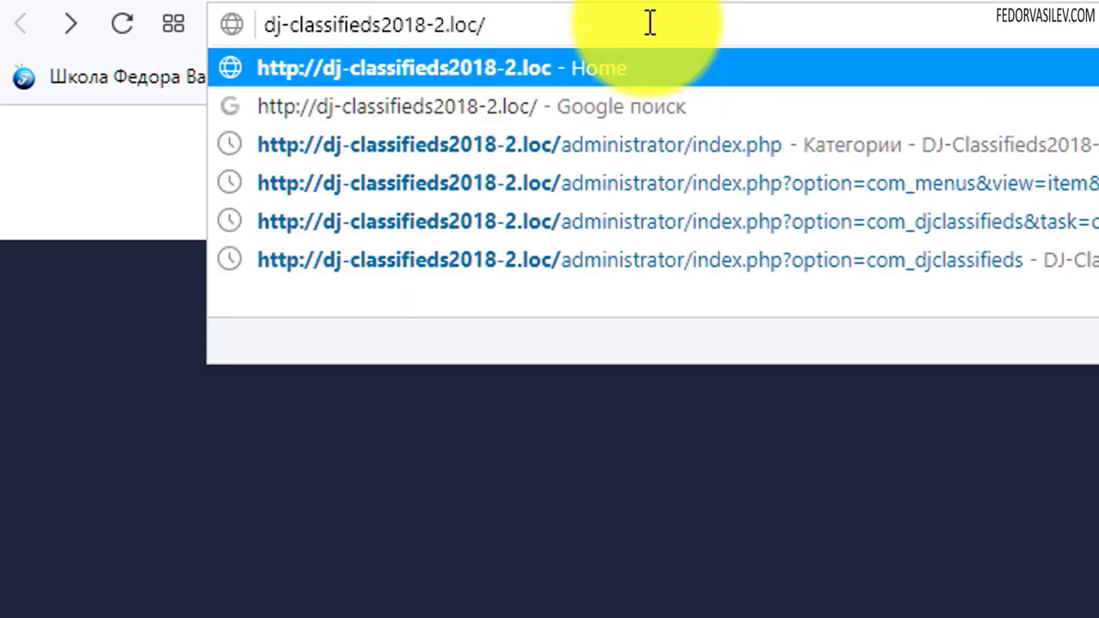
text(?tp=)
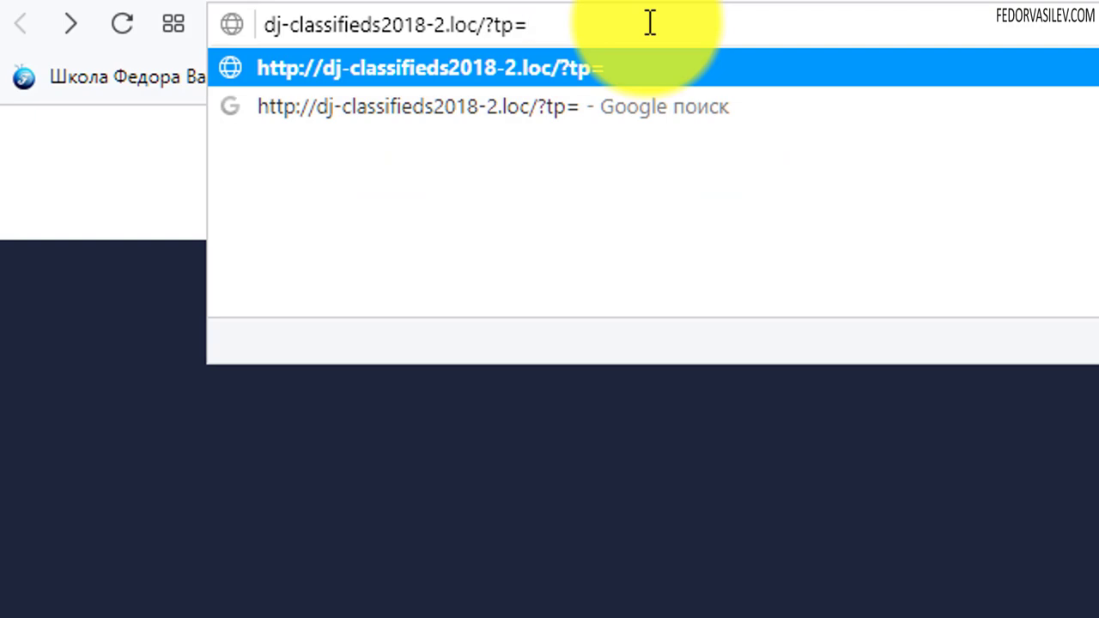
text(1)
key(Return)
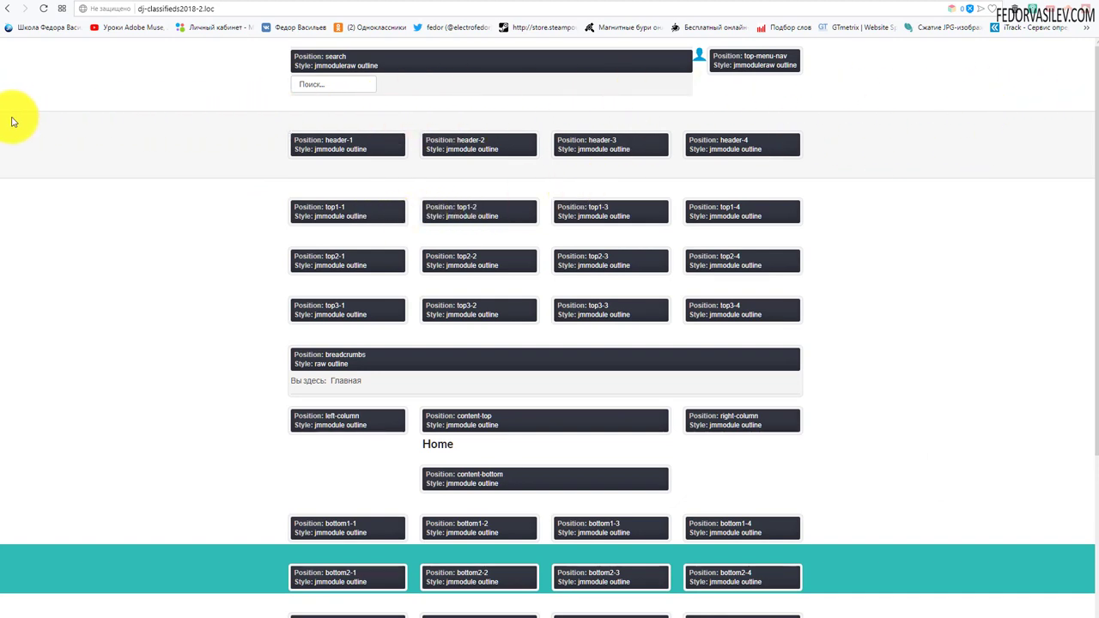
Look through the template's module positions and select the name of the header-1 position.
scroll(349, 143, down, 3)
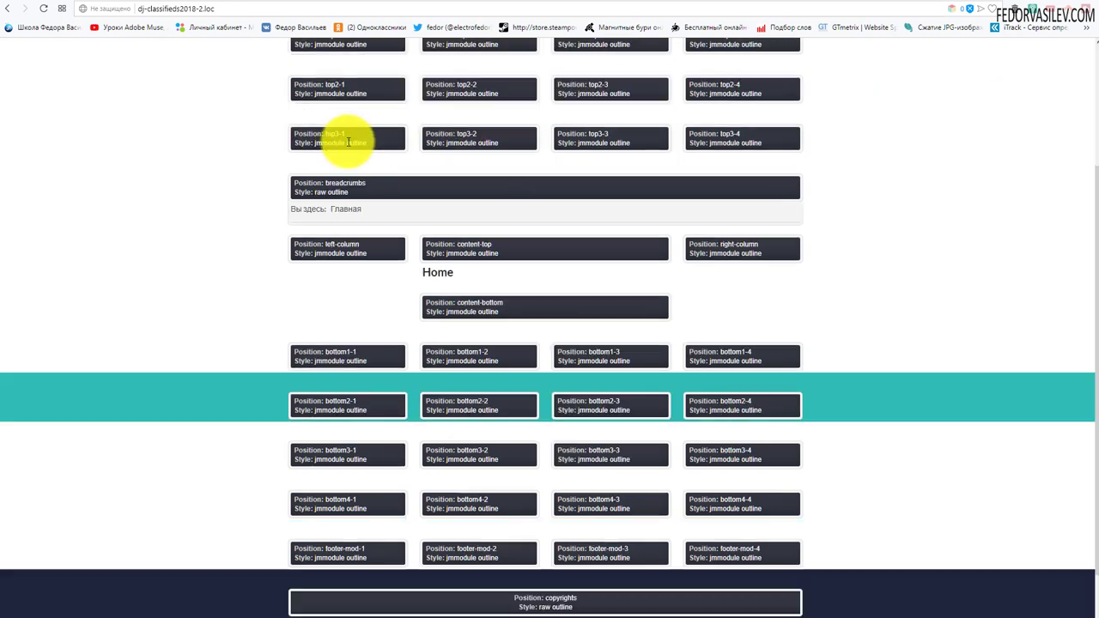
scroll(263, 255, up, 3)
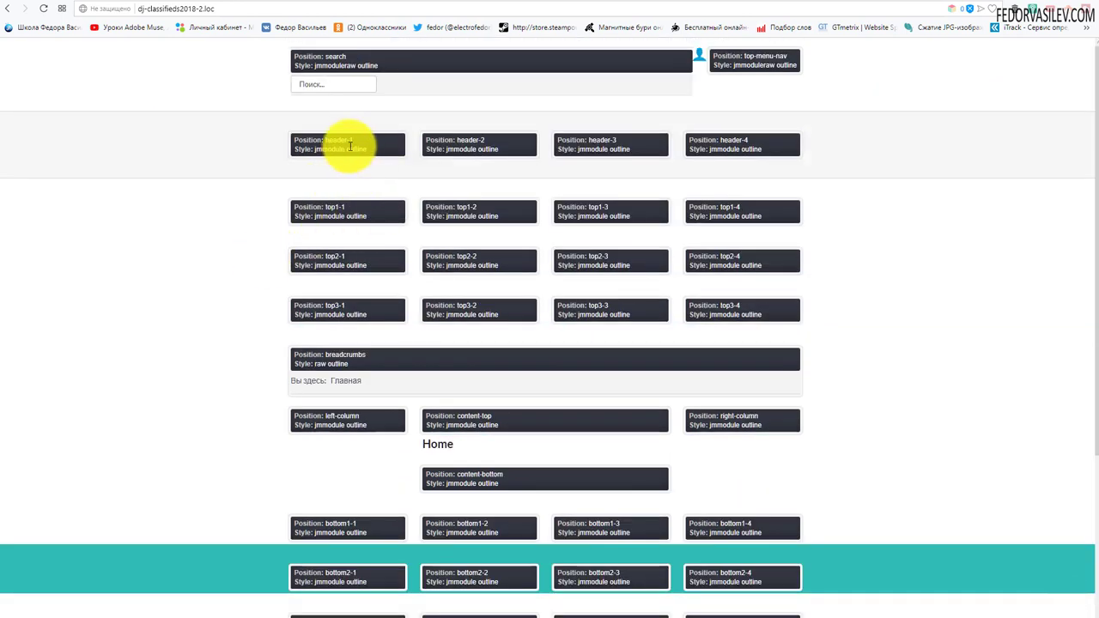
drag(325, 140, 353, 140)
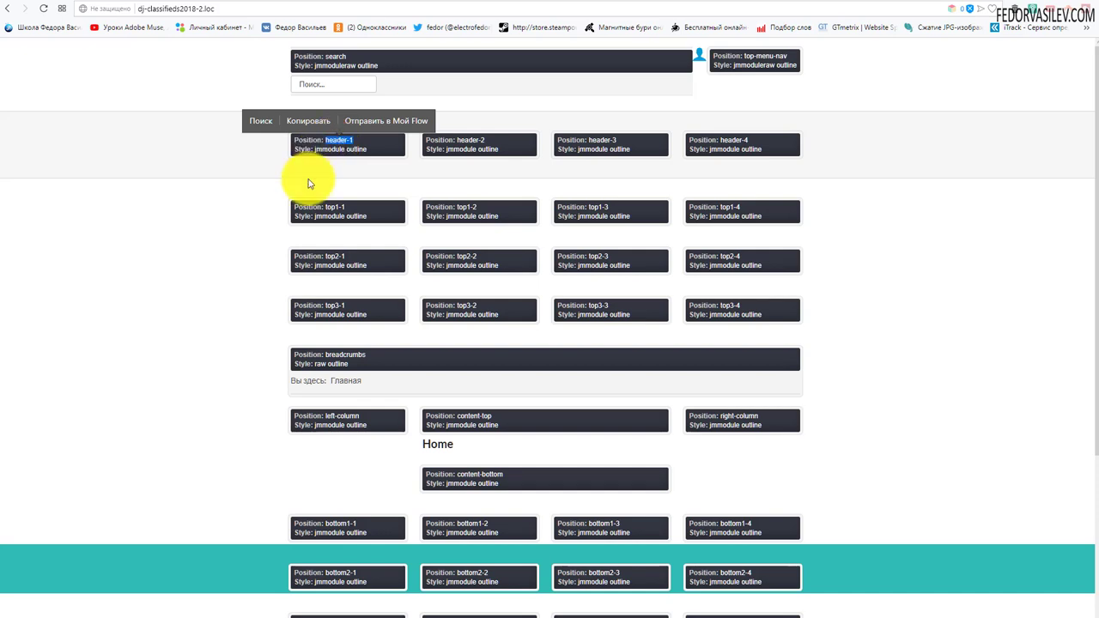
Open the DJClassifieds Category Tree module for editing from the site's module list.
key(ctrl+Tab)
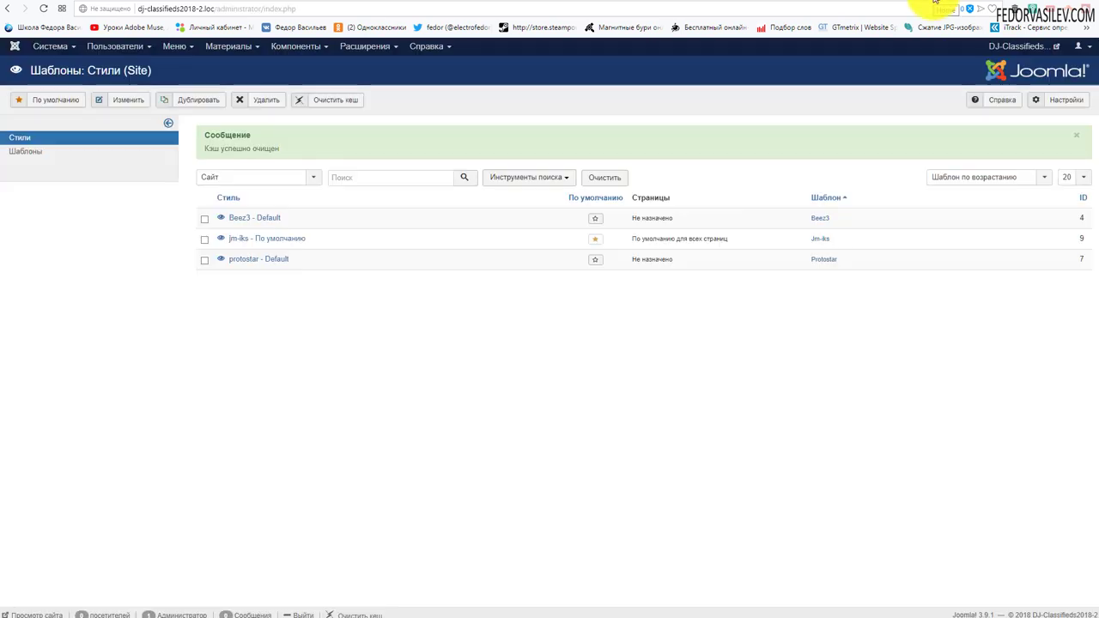
click(356, 50)
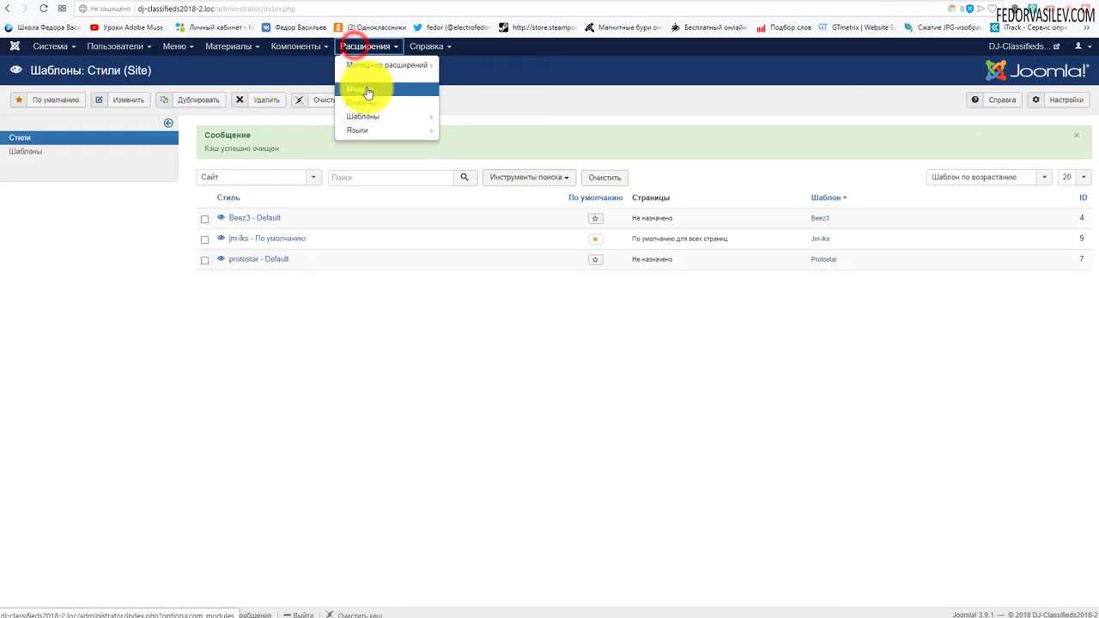
click(366, 84)
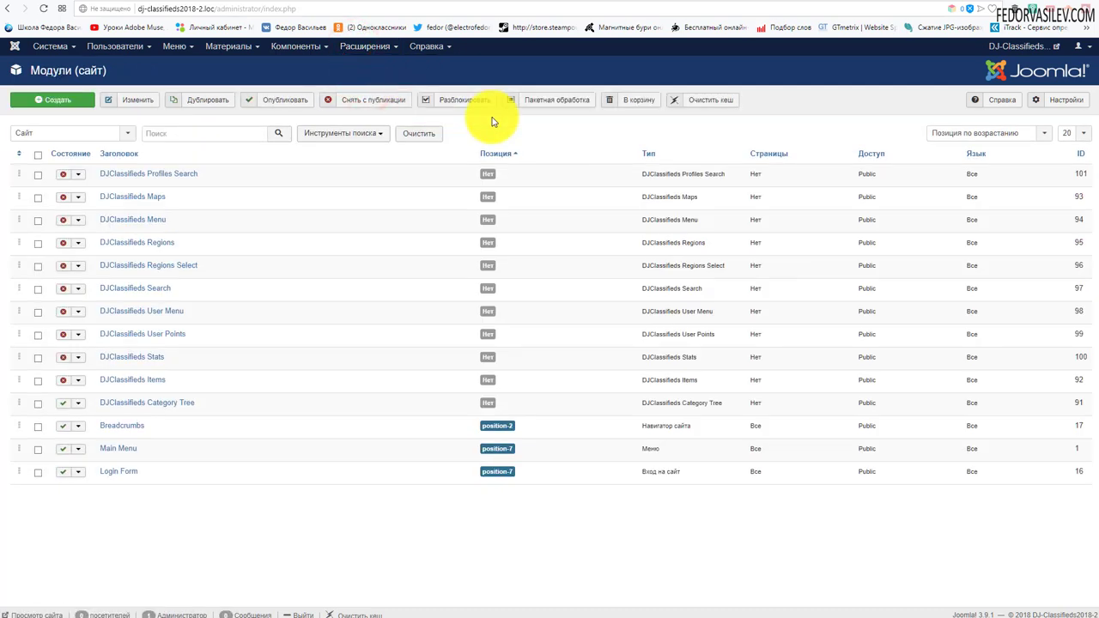
click(135, 404)
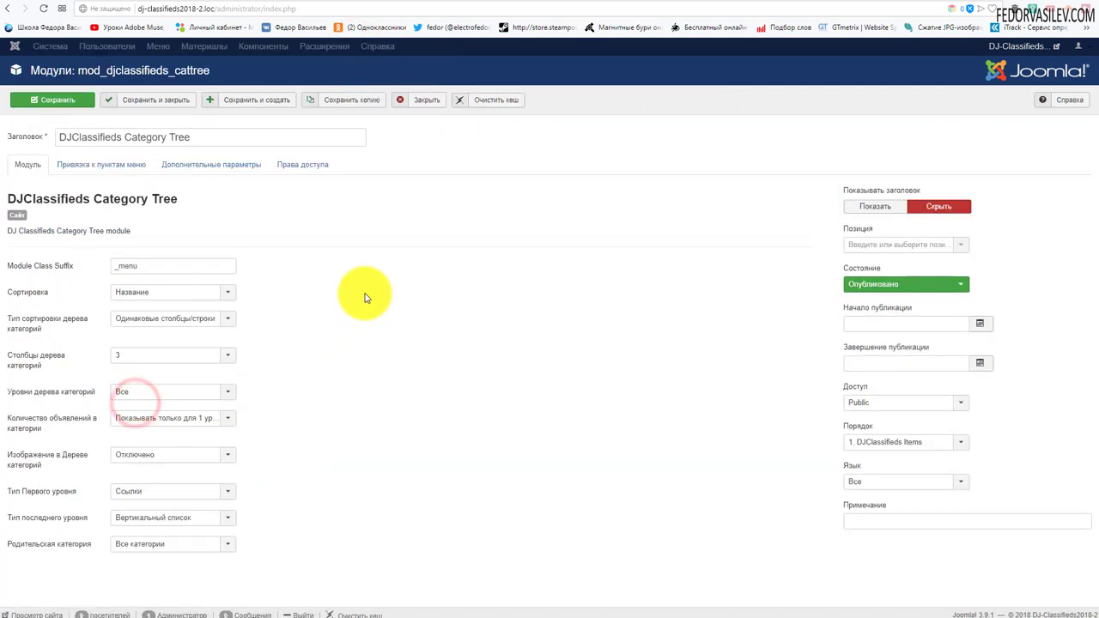
Assign the Category Tree module to the template position Header 1 [header-1].
click(962, 246)
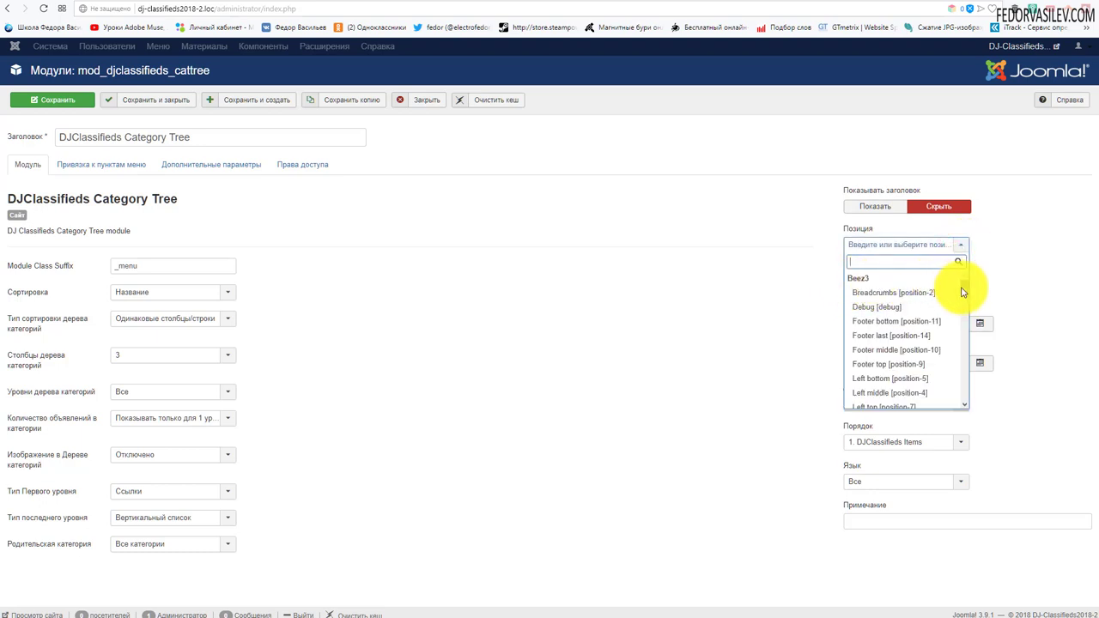
click(966, 296)
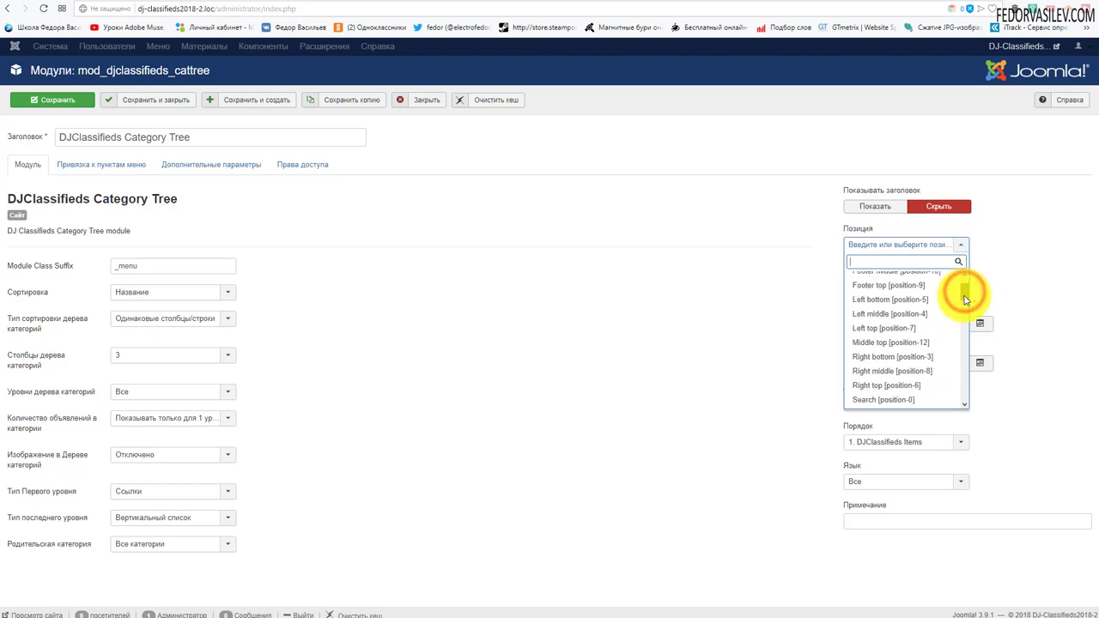
scroll(878, 287, up, 2)
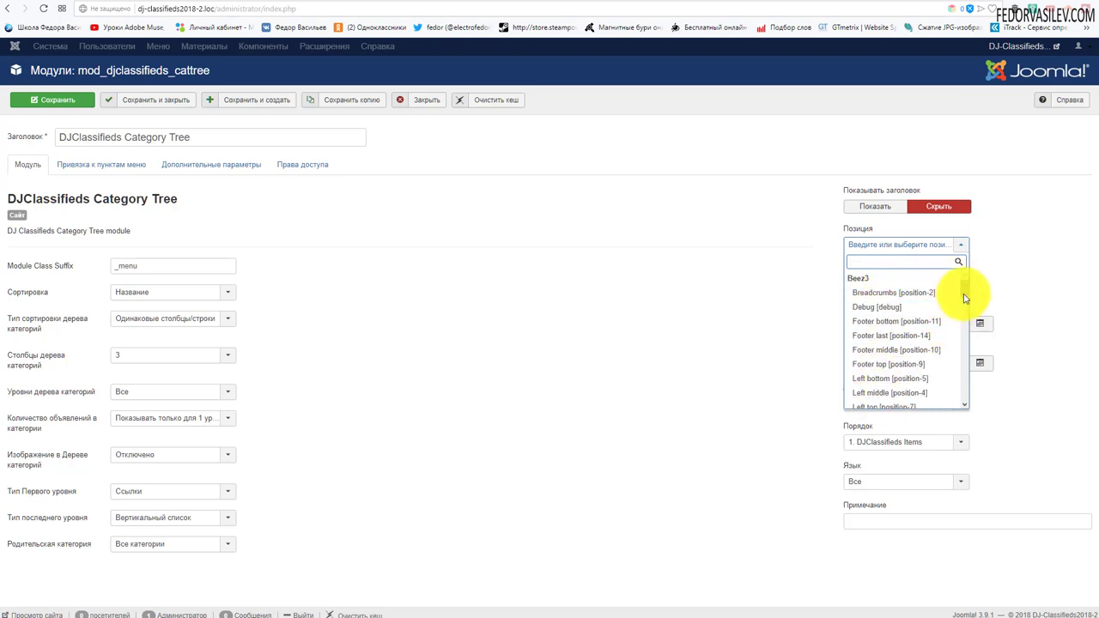
drag(965, 292, 963, 289)
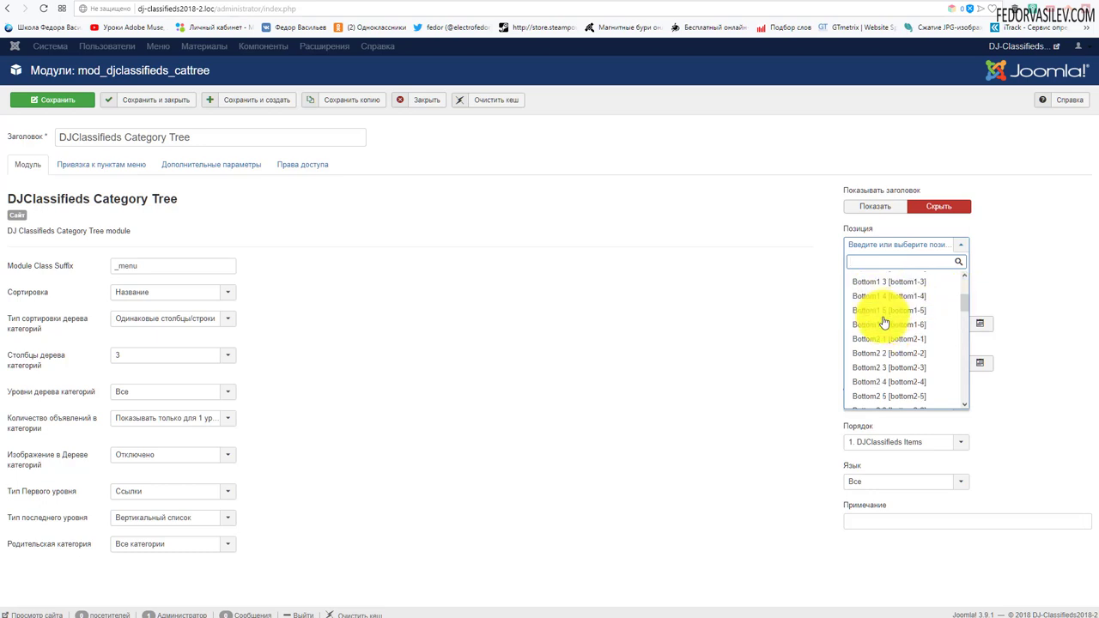
scroll(885, 322, down, 2)
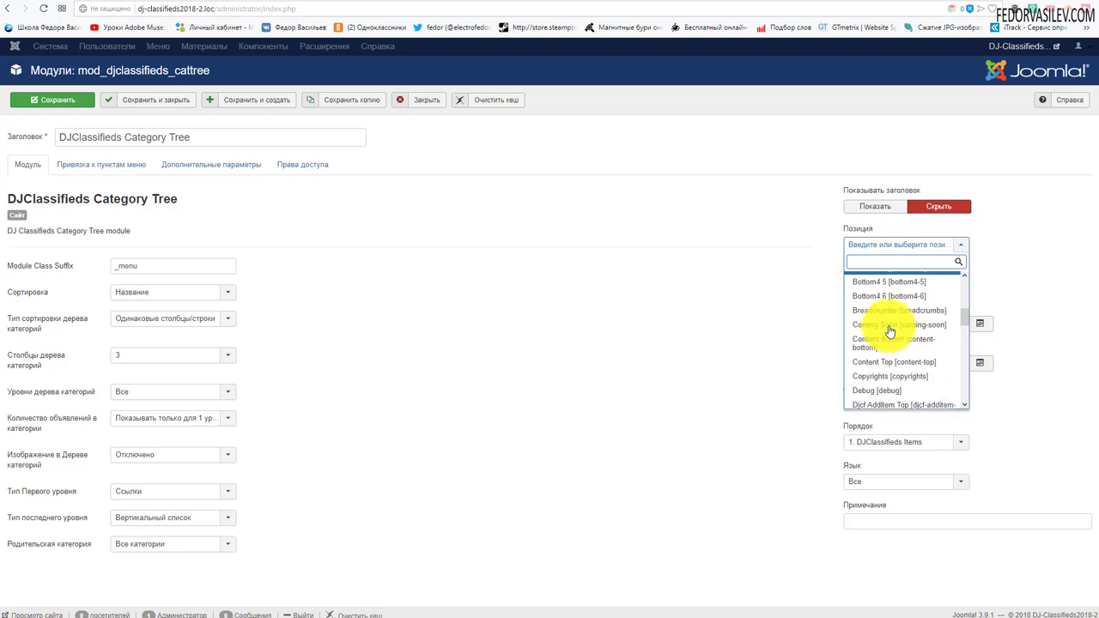
scroll(890, 331, down, 1)
scroll(893, 305, down, 1)
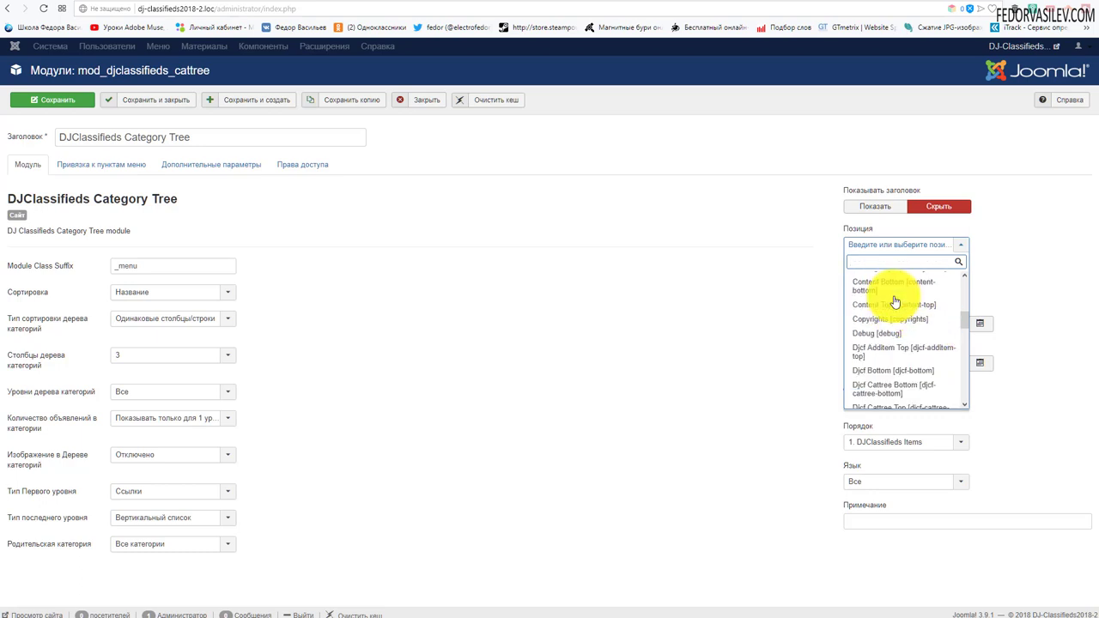
scroll(896, 302, down, 5)
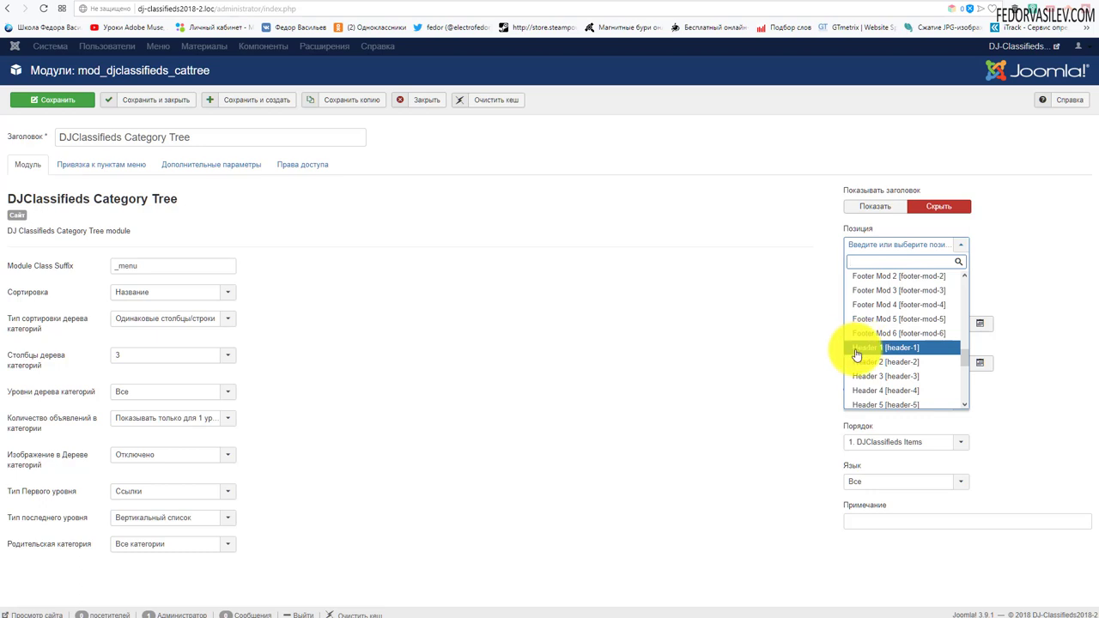
click(878, 350)
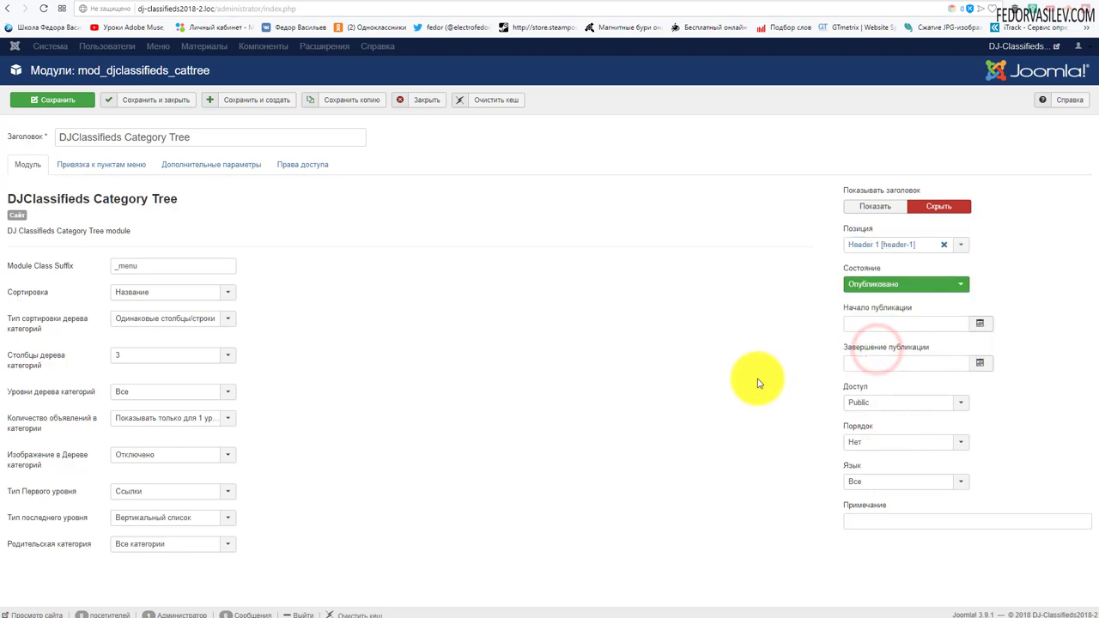
Set the module's menu assignment to show it only on the specified pages (Только на указанных страницах).
click(112, 172)
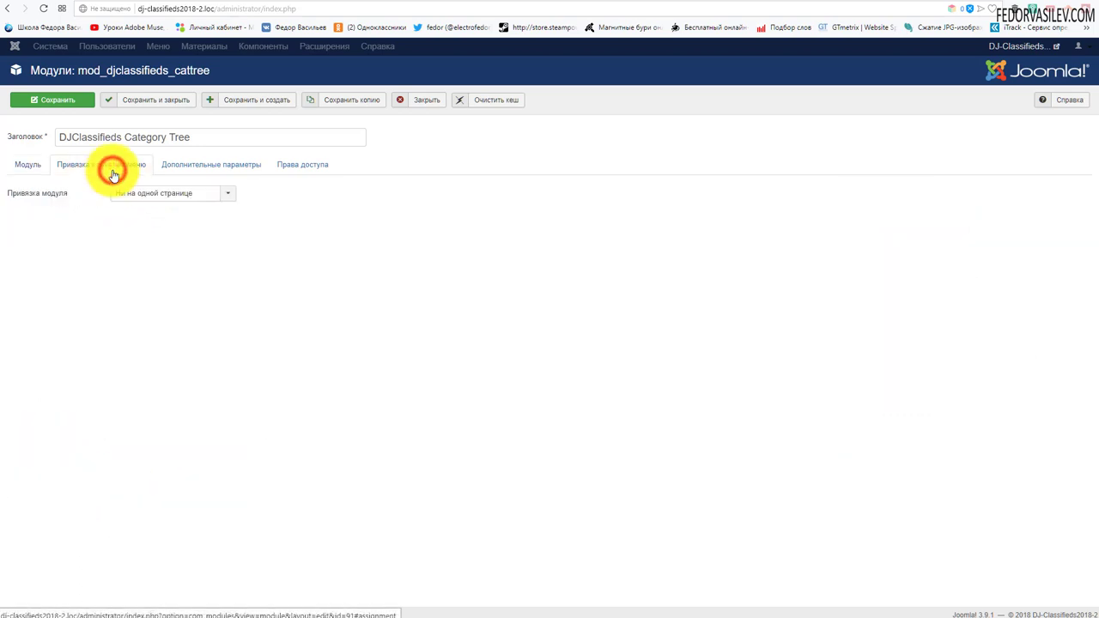
click(129, 202)
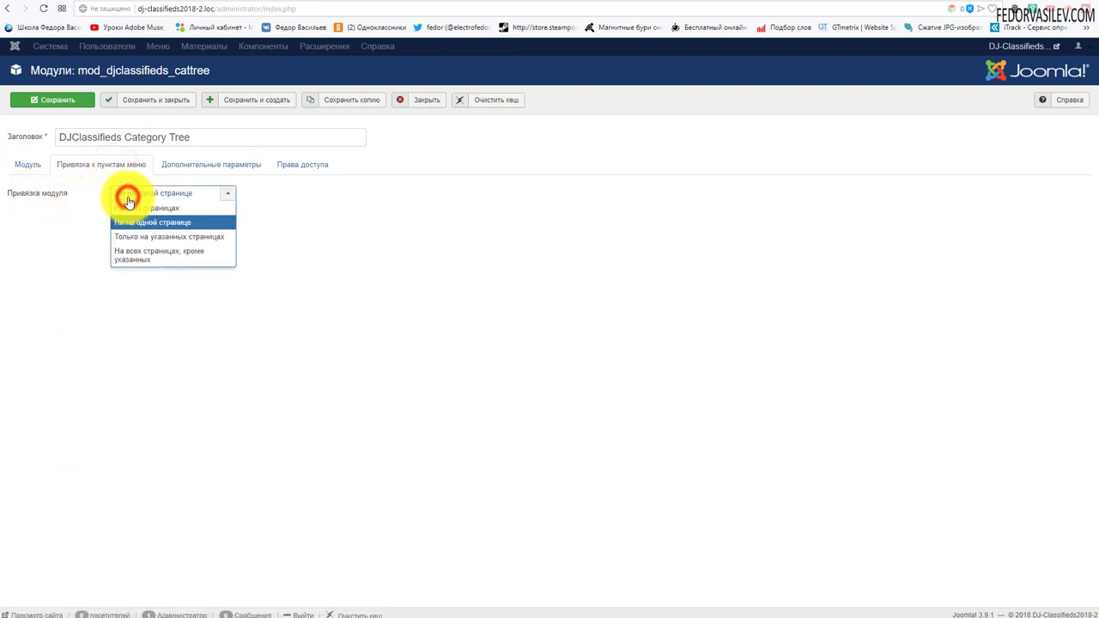
click(155, 245)
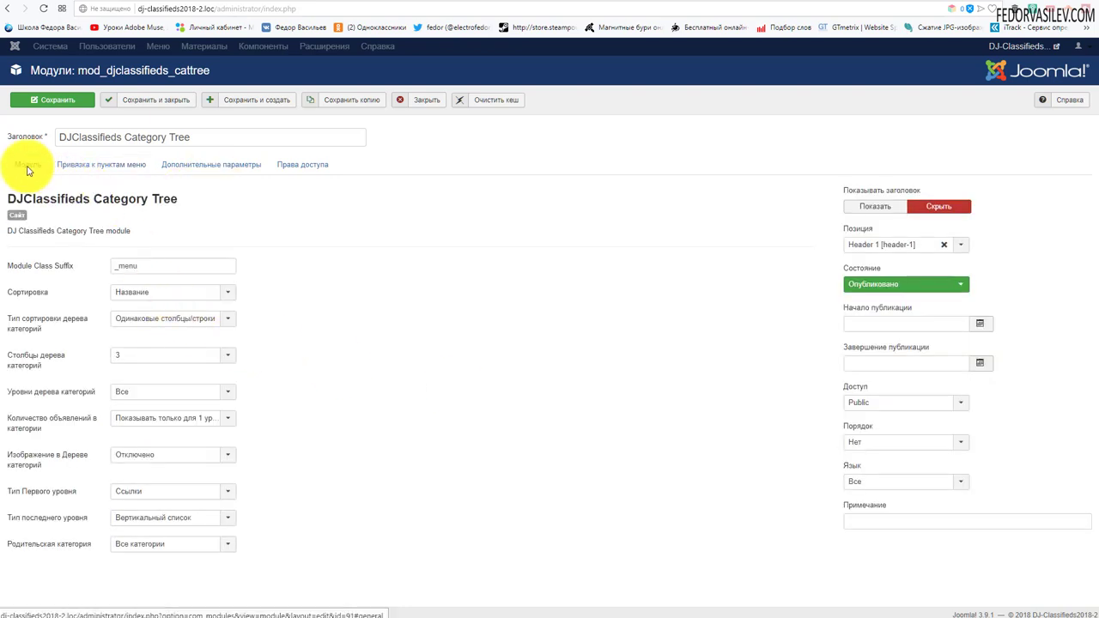
Check the available options for the category sorting and the category tree's sort type.
click(142, 293)
click(292, 306)
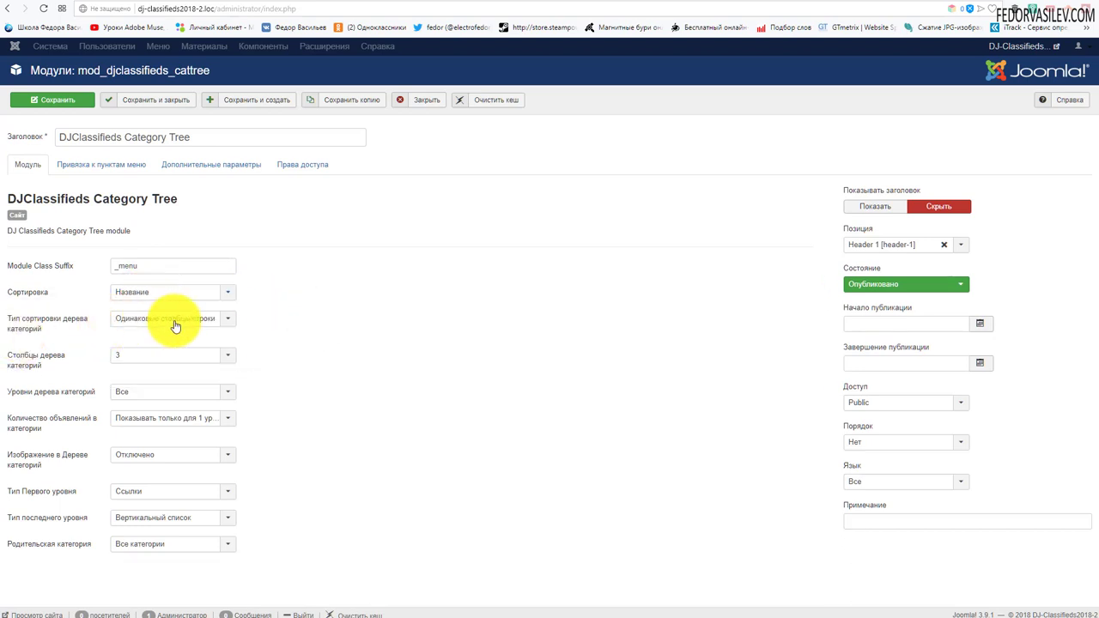
click(174, 323)
click(303, 314)
Set the category tree to 4 columns and 1 level.
mouse_move(48, 368)
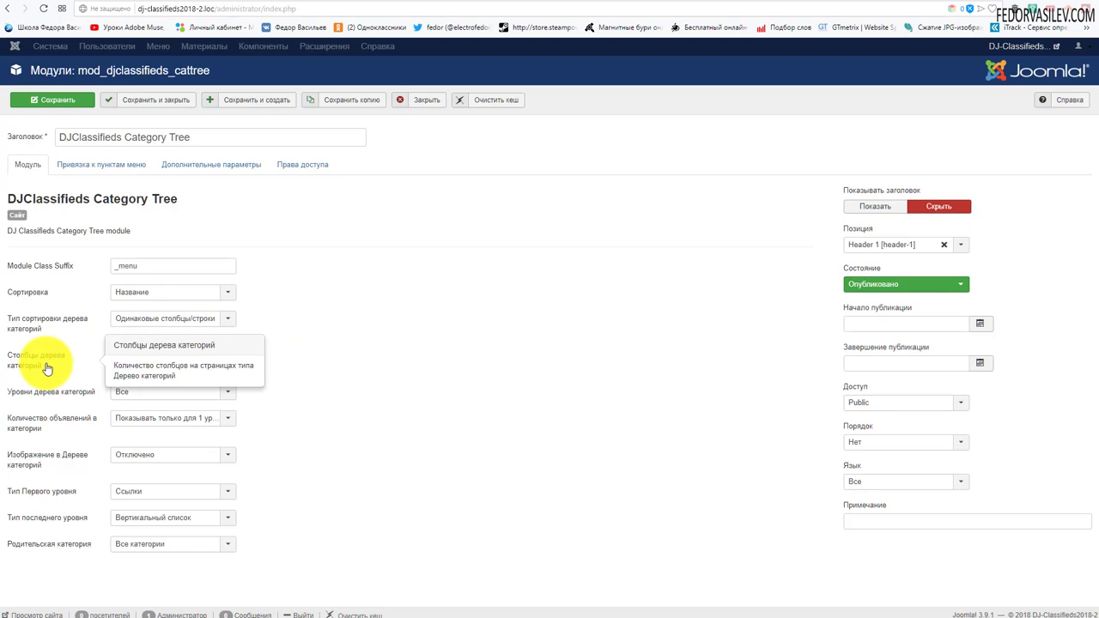
click(136, 360)
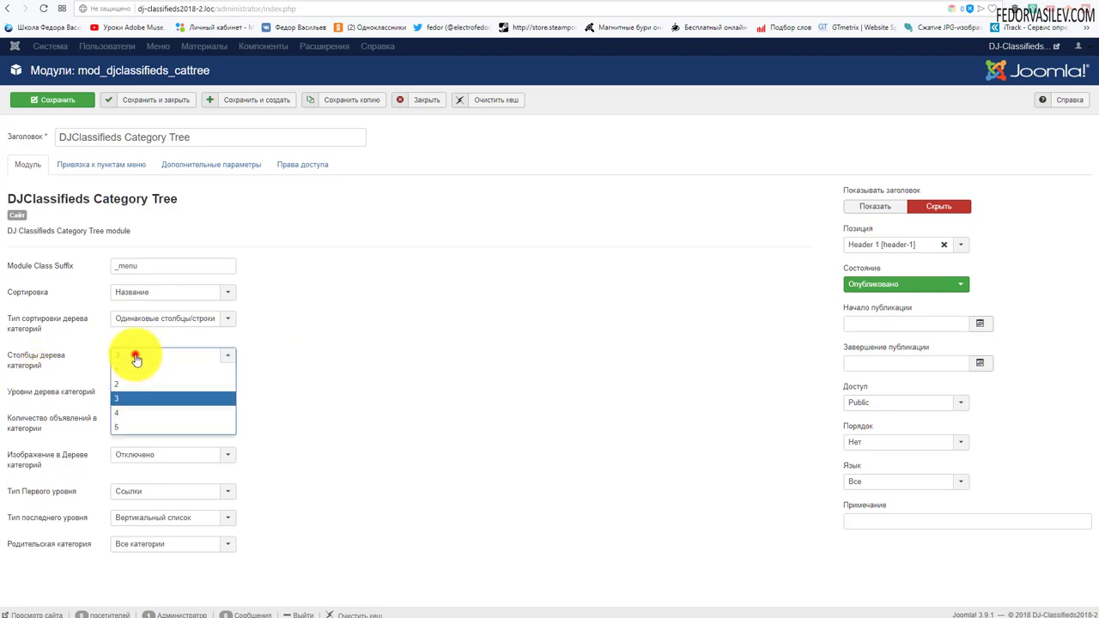
click(127, 405)
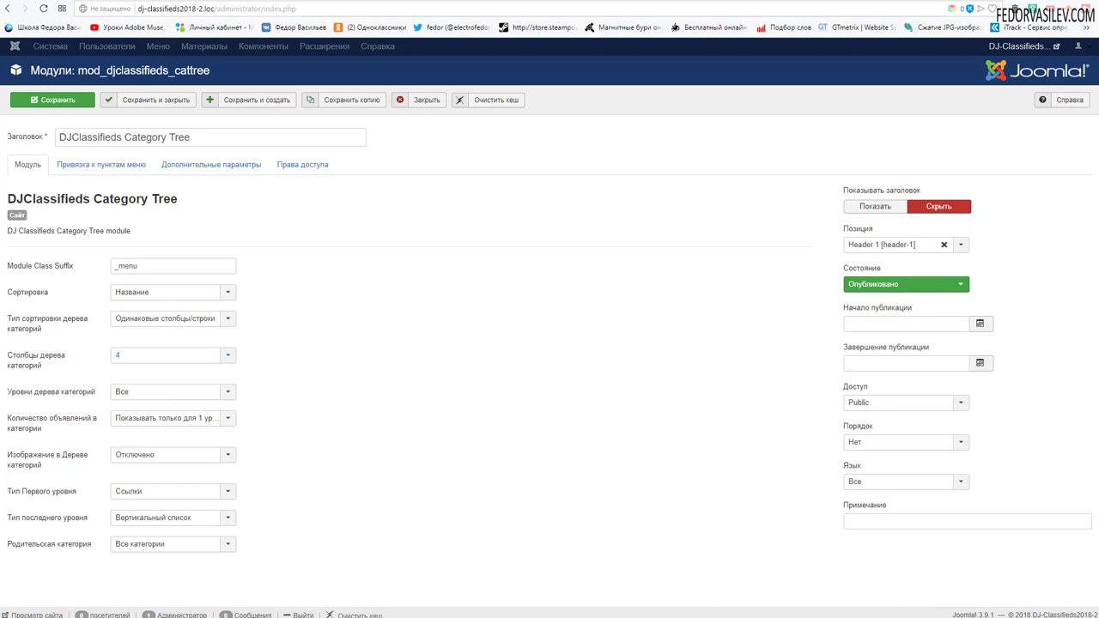
mouse_move(80, 396)
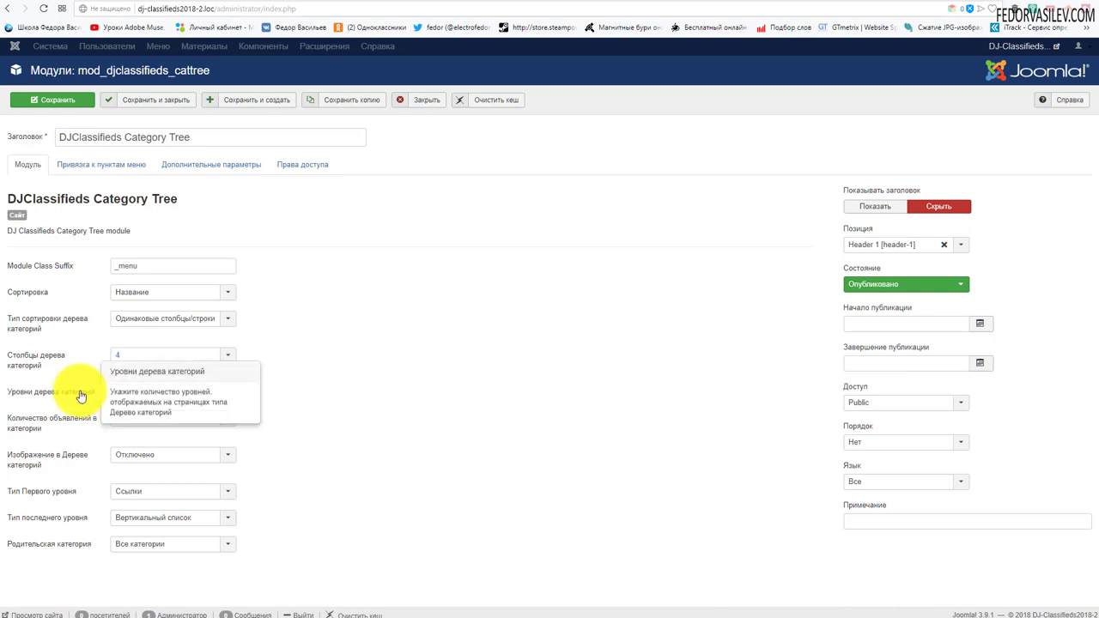
click(129, 391)
click(129, 417)
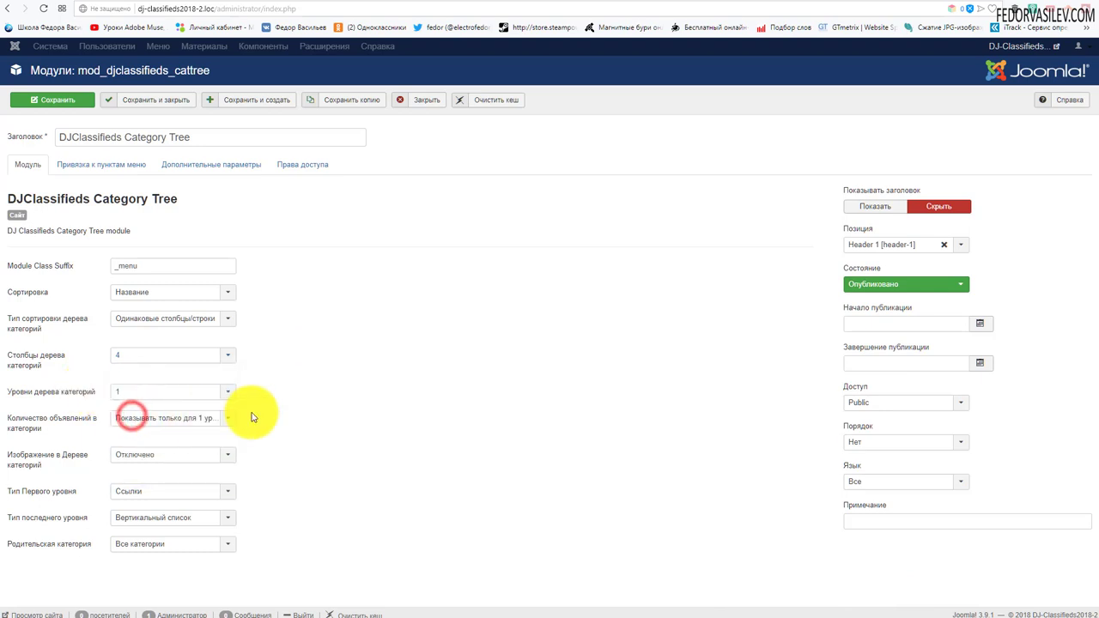
Show the ad counts for all levels and limit the category tree images to 1 level.
click(210, 422)
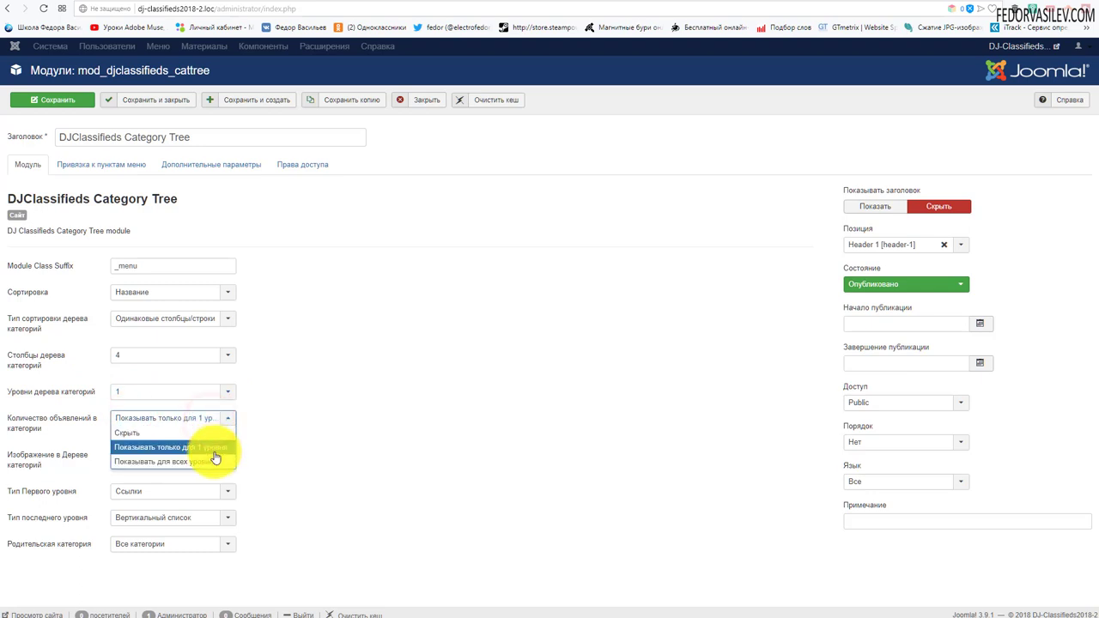
click(216, 470)
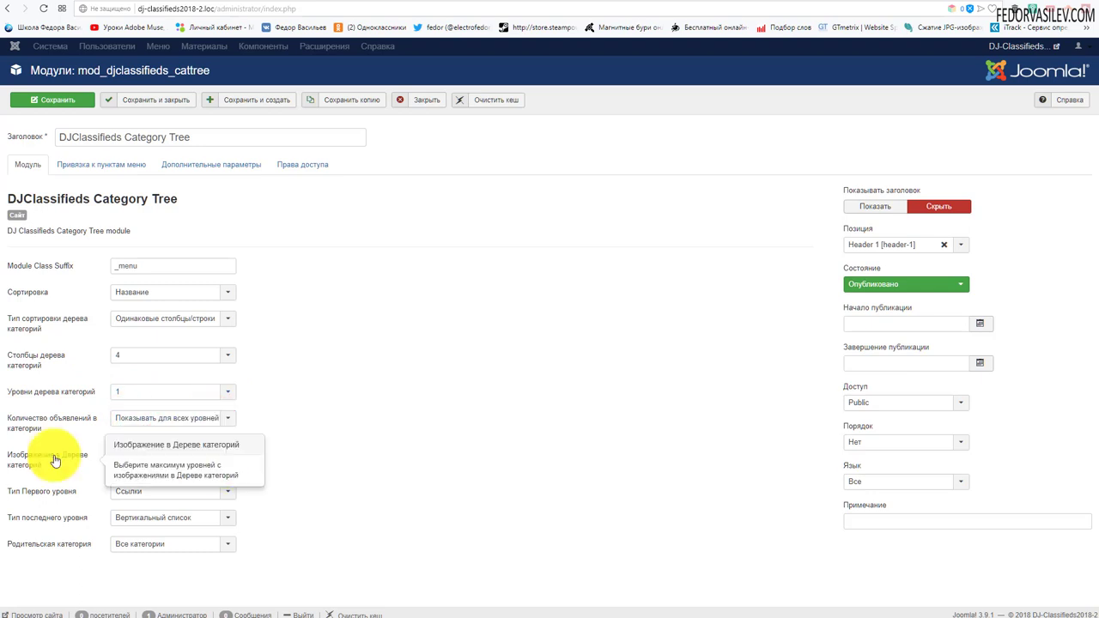
click(163, 456)
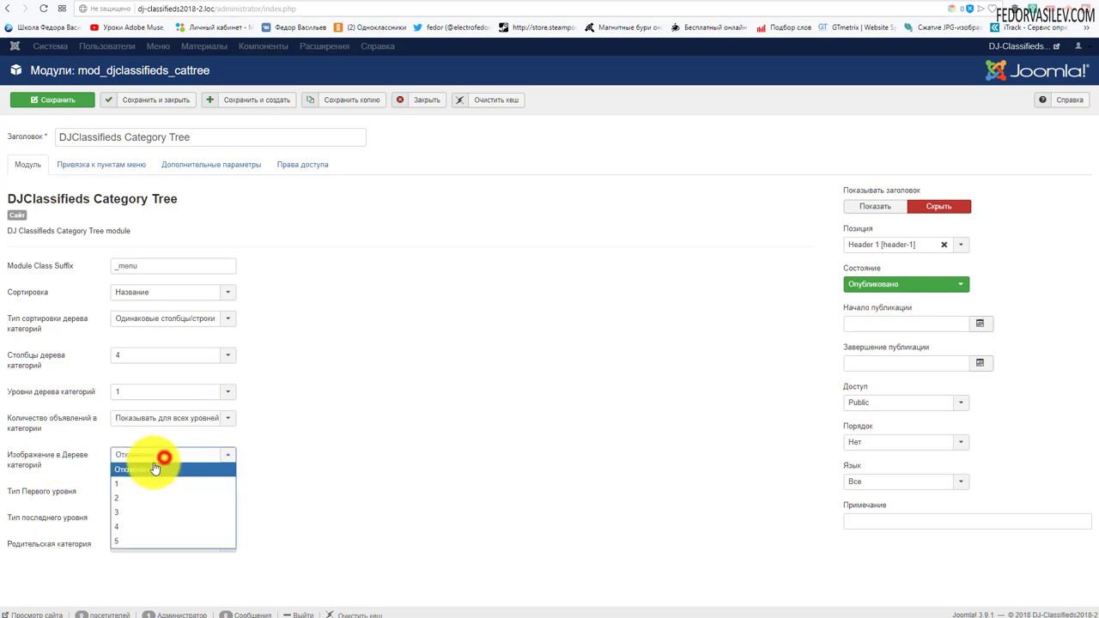
click(121, 487)
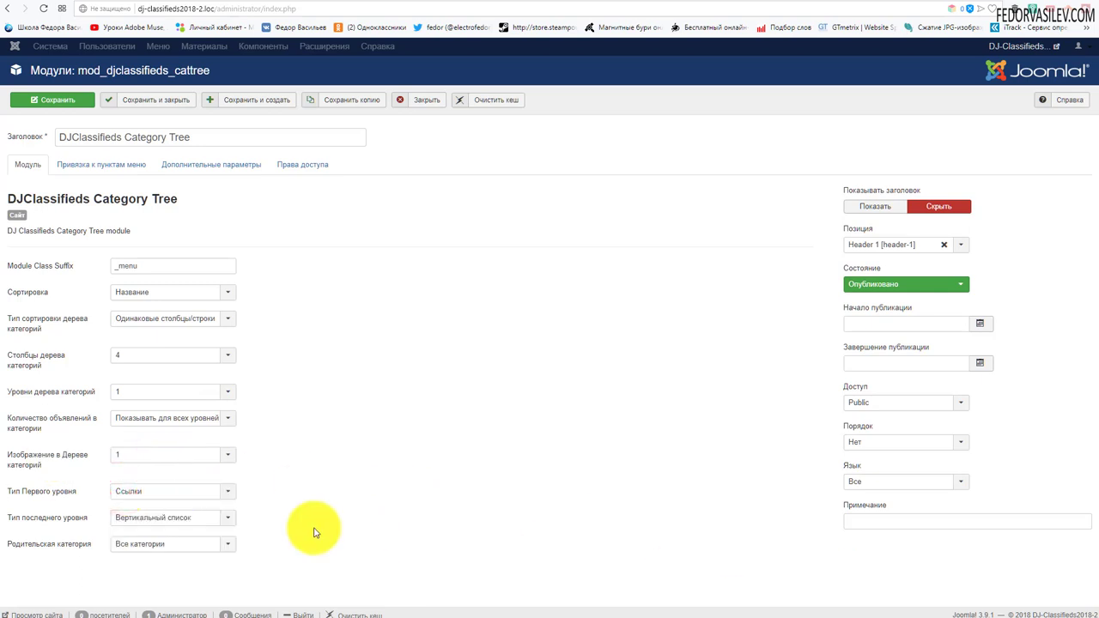
Set the last level type to the flat comma-separated list (Плоский список) and save the module.
click(153, 491)
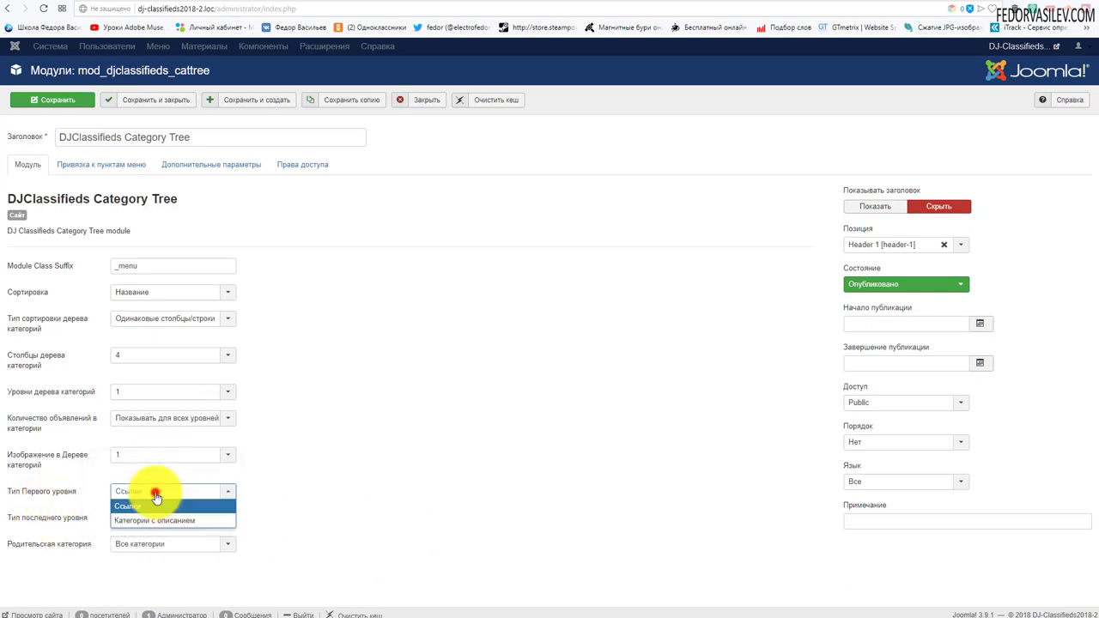
click(267, 481)
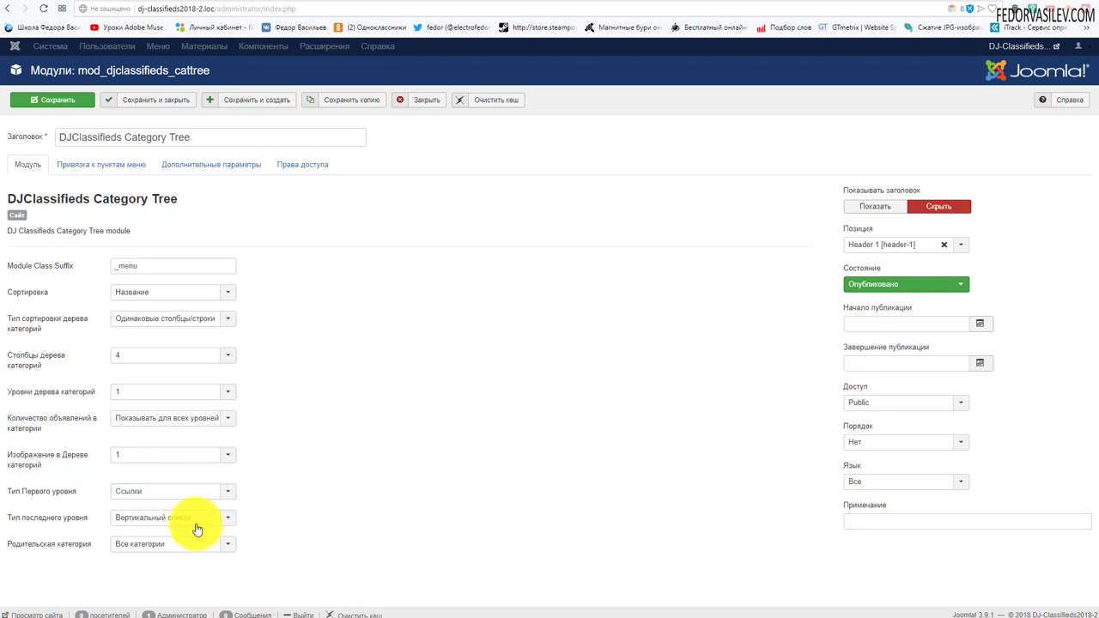
click(207, 522)
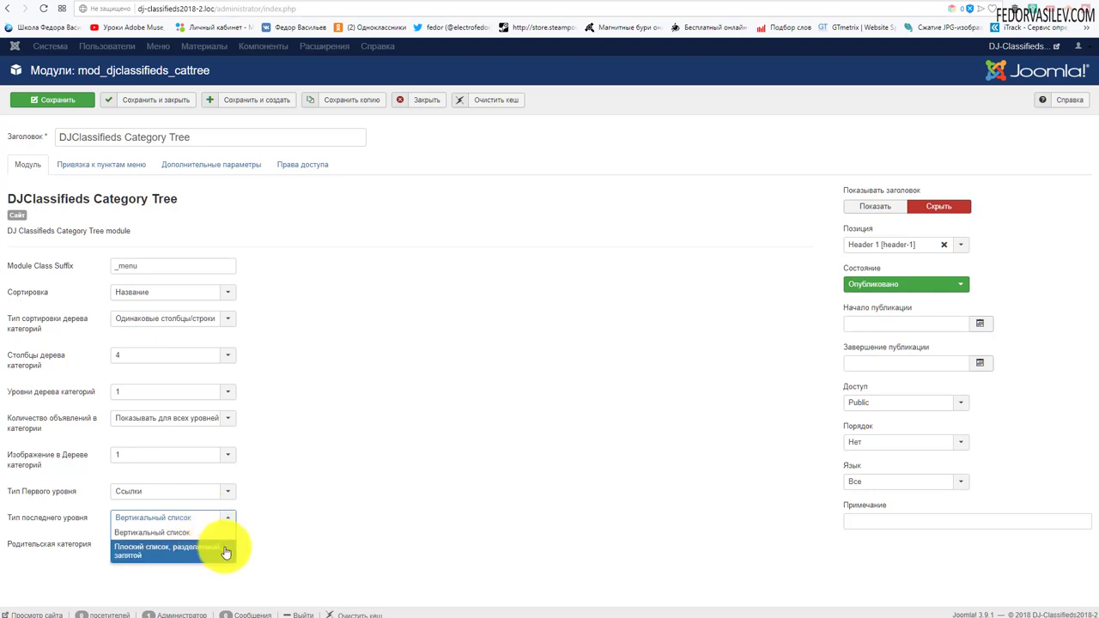
click(226, 553)
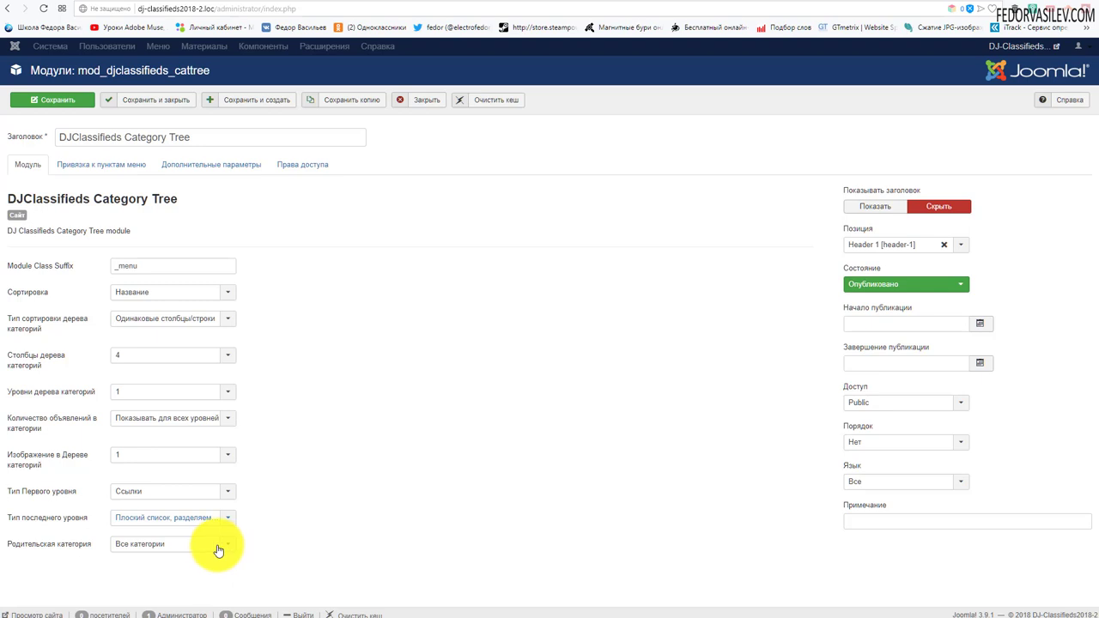
click(219, 551)
click(312, 528)
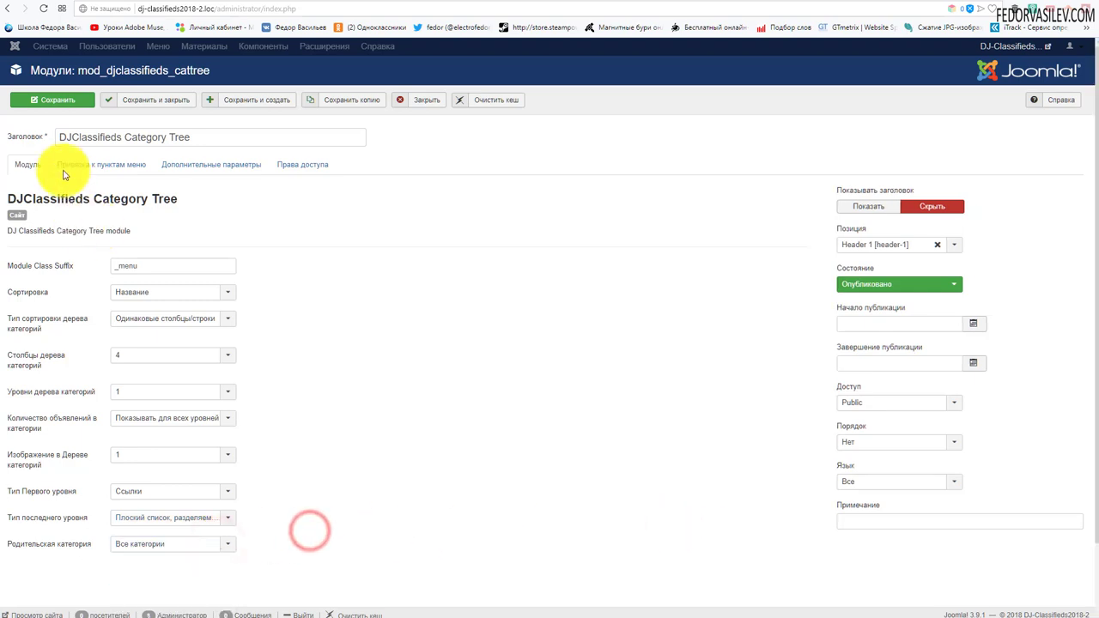
click(58, 101)
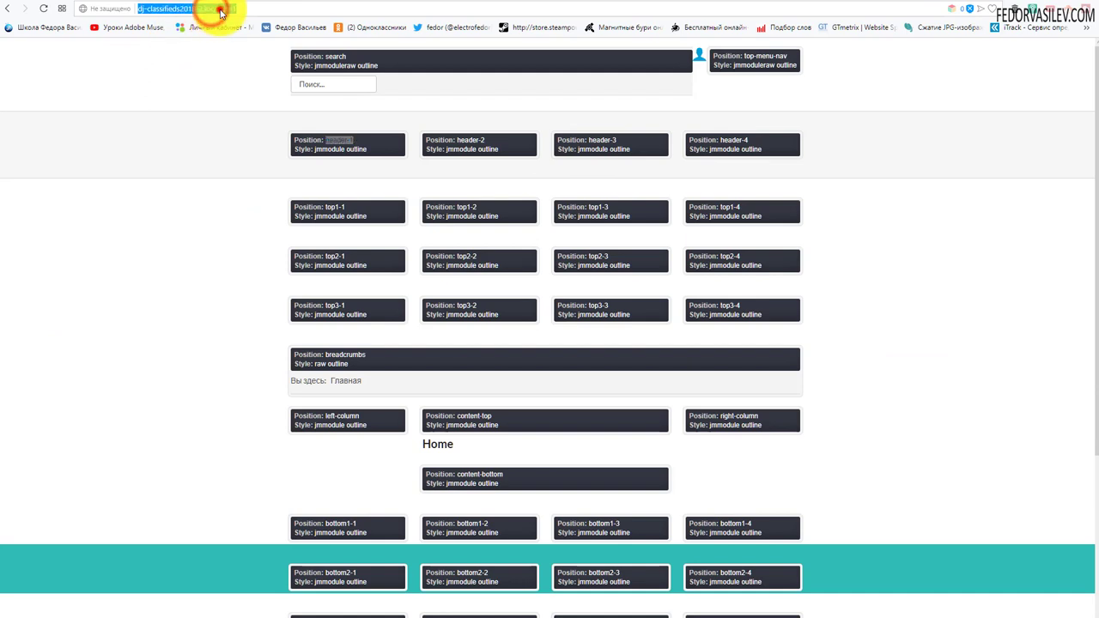
Reload the site's home page without the position preview by removing ?tp=1 from its address.
drag(218, 9, 311, 8)
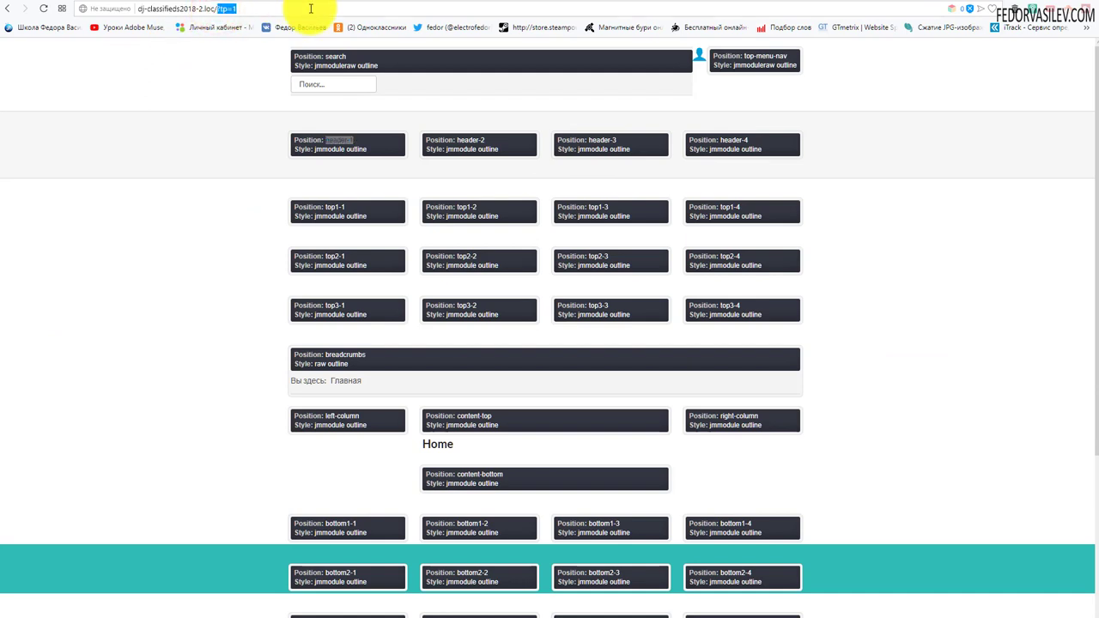
key(BackSpace)
key(Return)
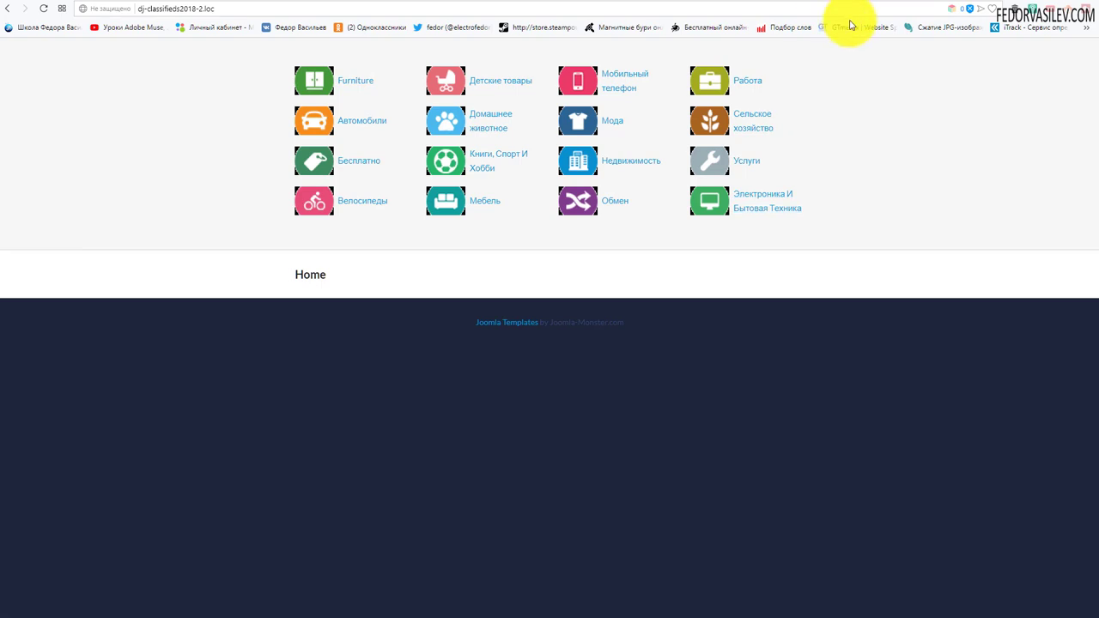
Compare the category tree with the one on the reference site dj-classifieds2018.loc, then return to the new site.
click(902, 2)
click(928, 2)
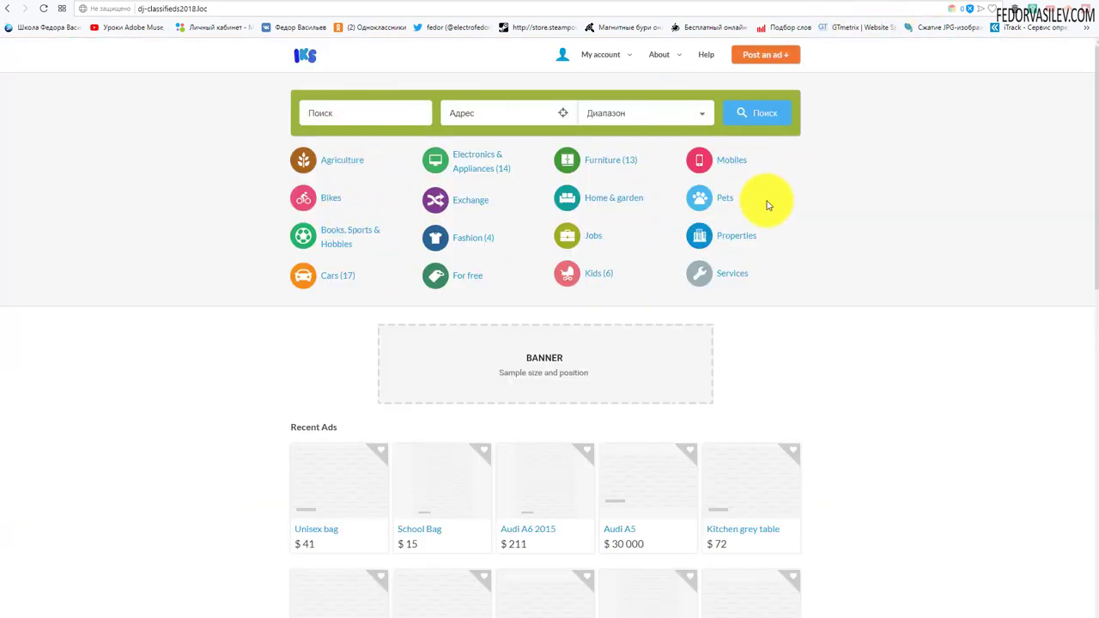
click(283, 2)
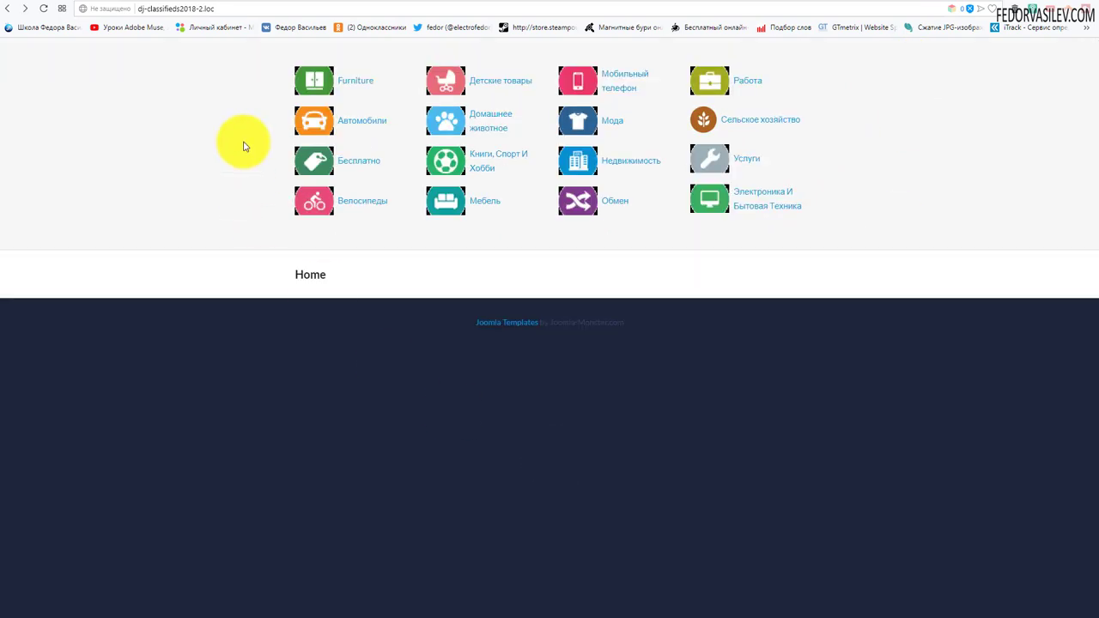
Close the category open for editing in the site administration and open the image settings of the DJ-Classifieds component.
click(935, 3)
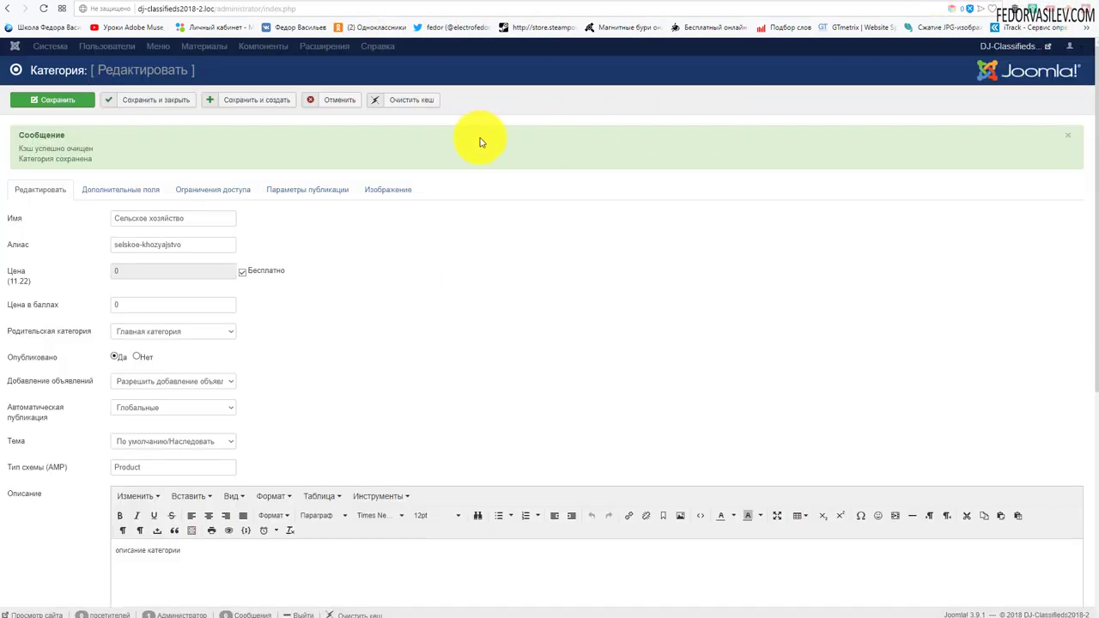
click(341, 104)
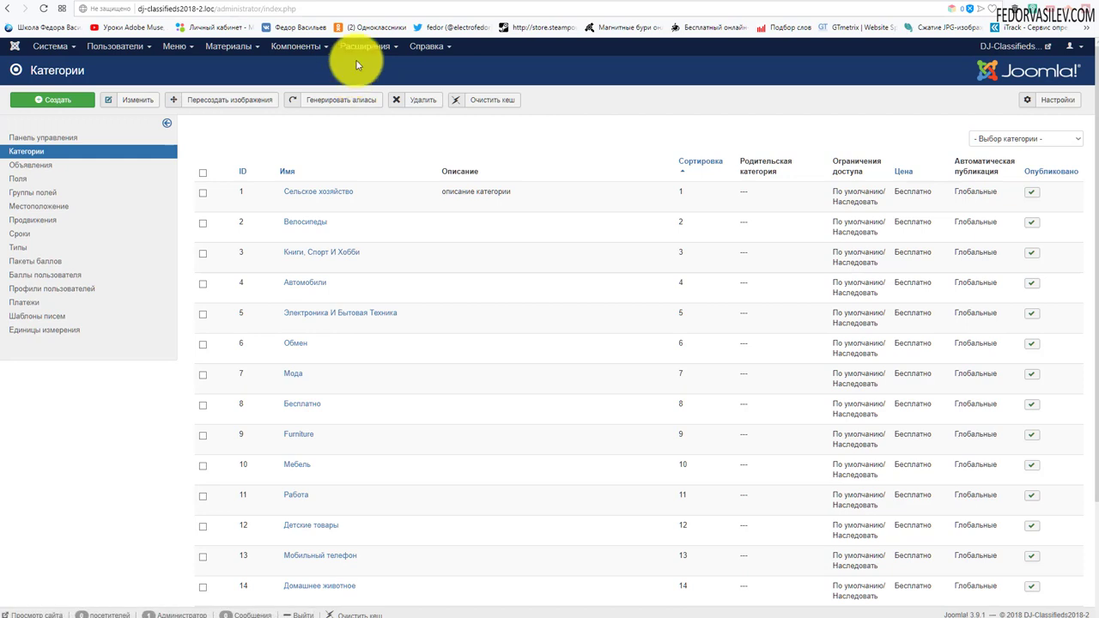
click(361, 46)
mouse_move(315, 45)
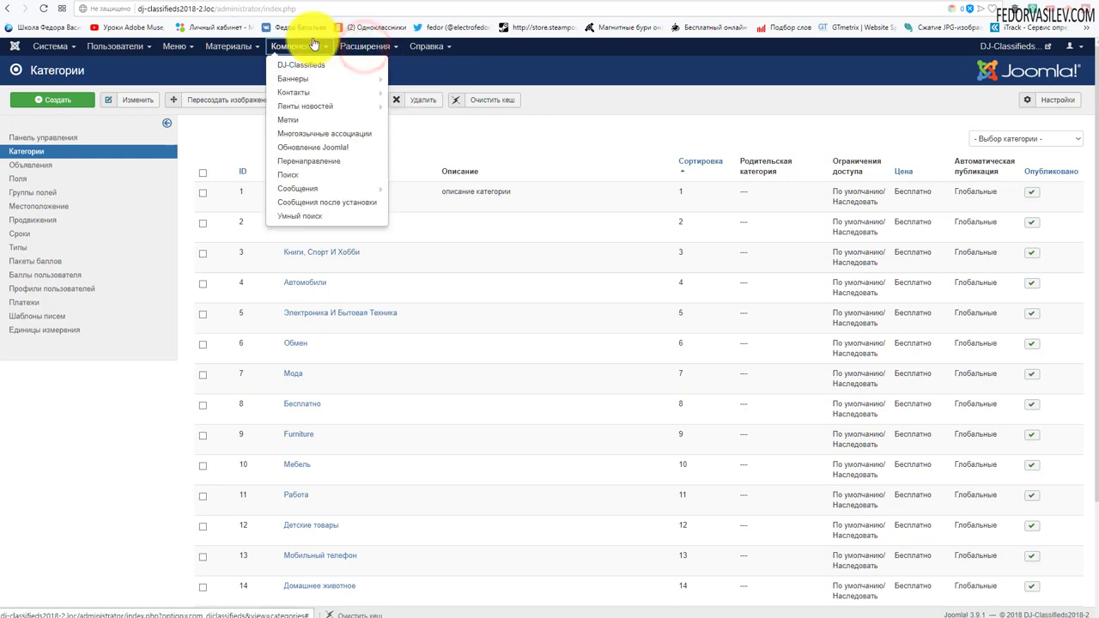
click(321, 66)
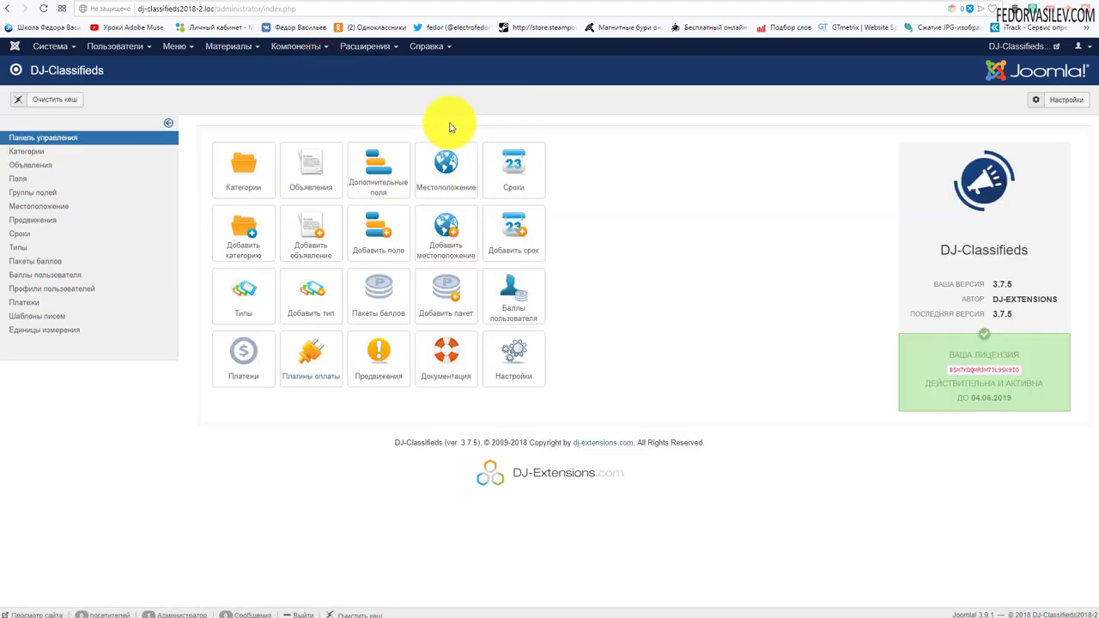
click(513, 354)
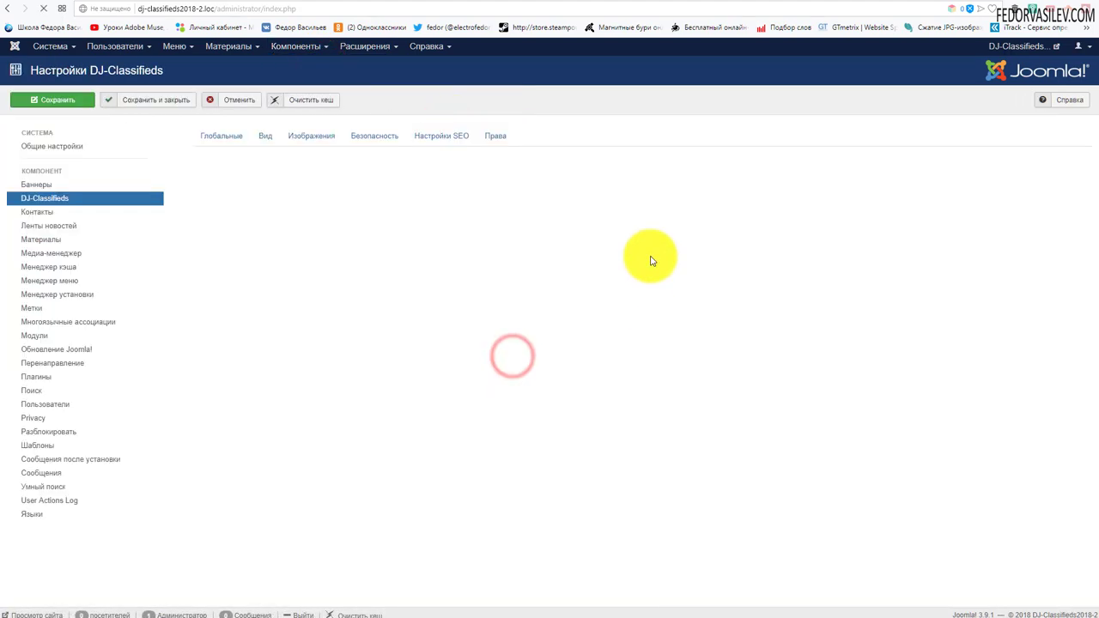
click(312, 134)
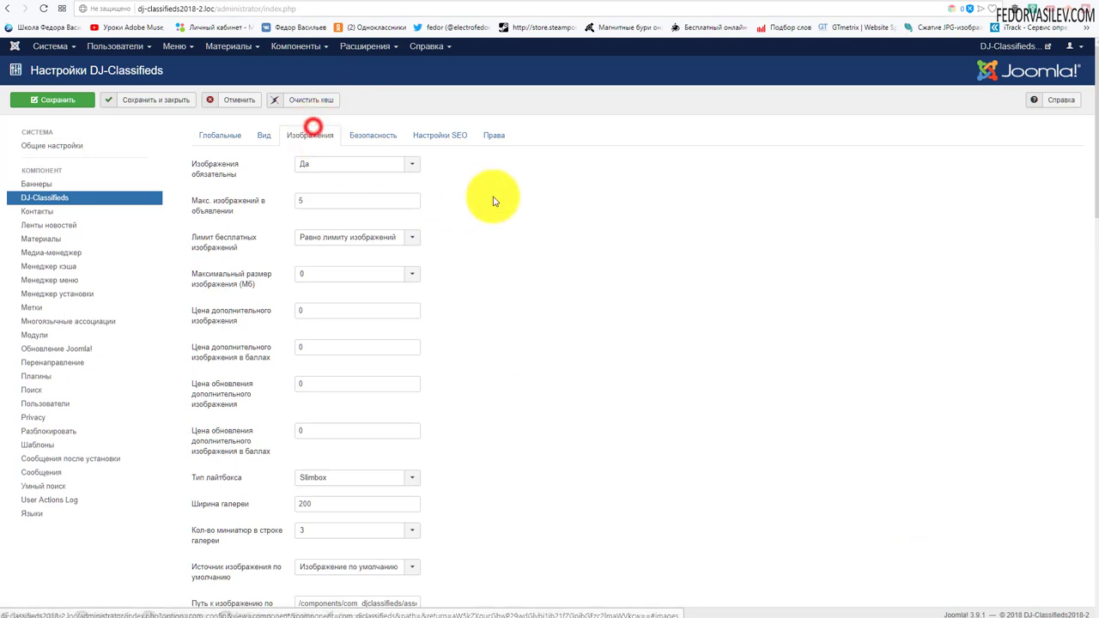
Examine the category image width and height settings (Ширина and Высота изображения категории) and their descriptions.
scroll(487, 197, down, 5)
scroll(487, 197, down, 10)
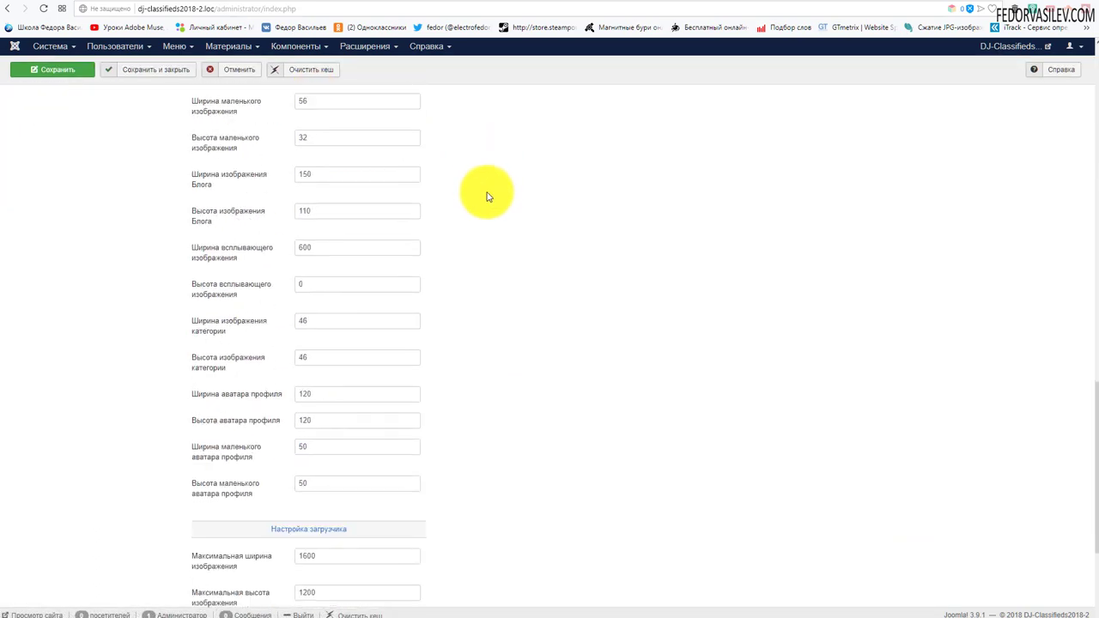
drag(196, 319, 247, 378)
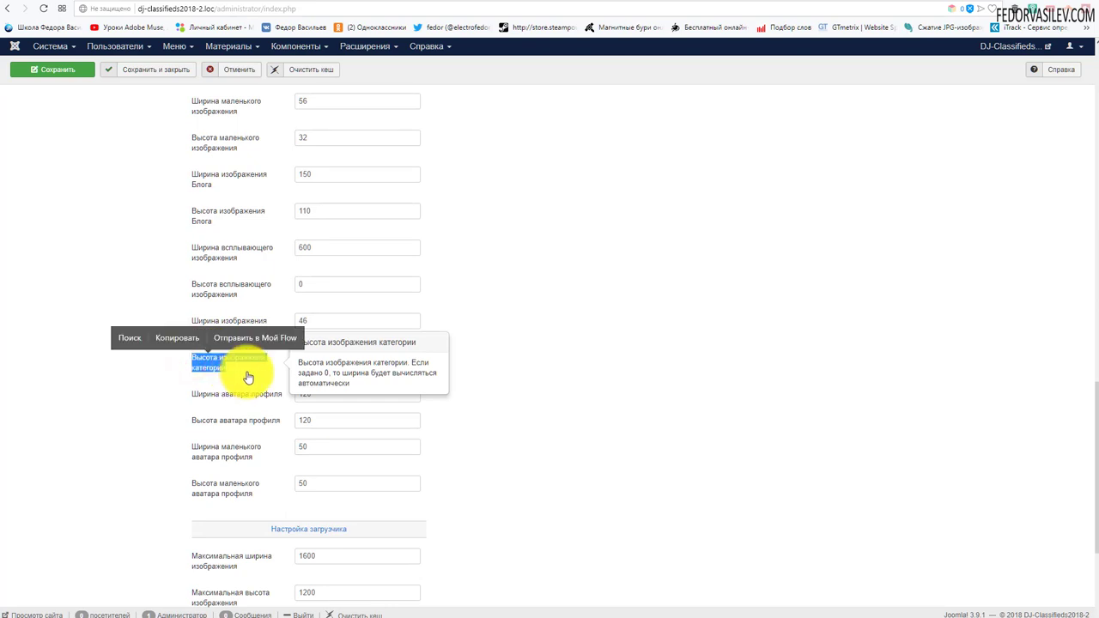
click(248, 375)
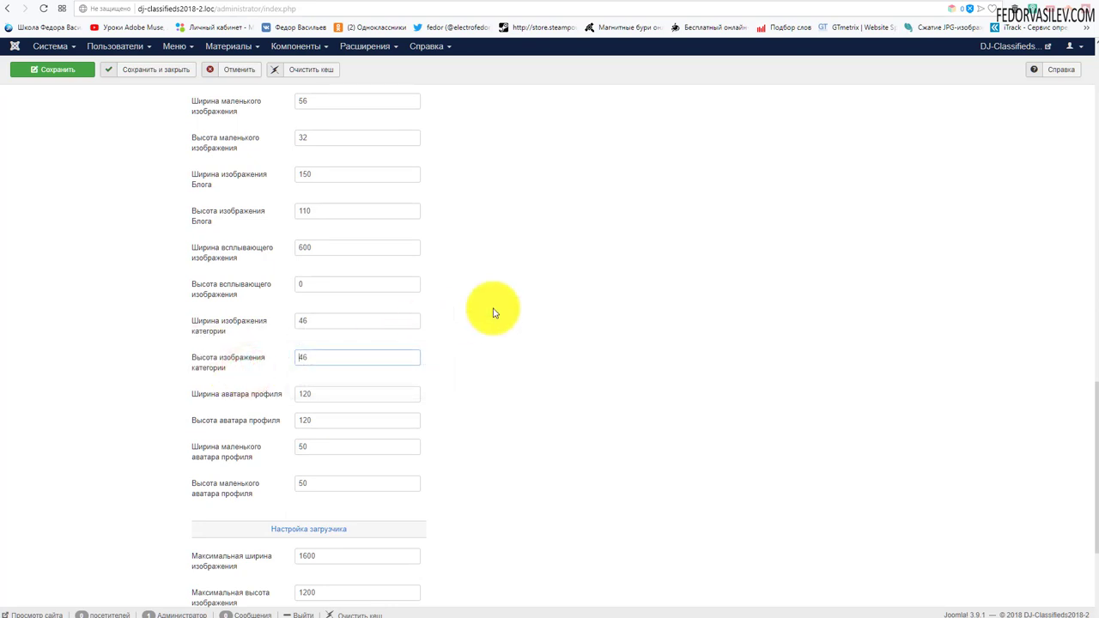
double_click(319, 322)
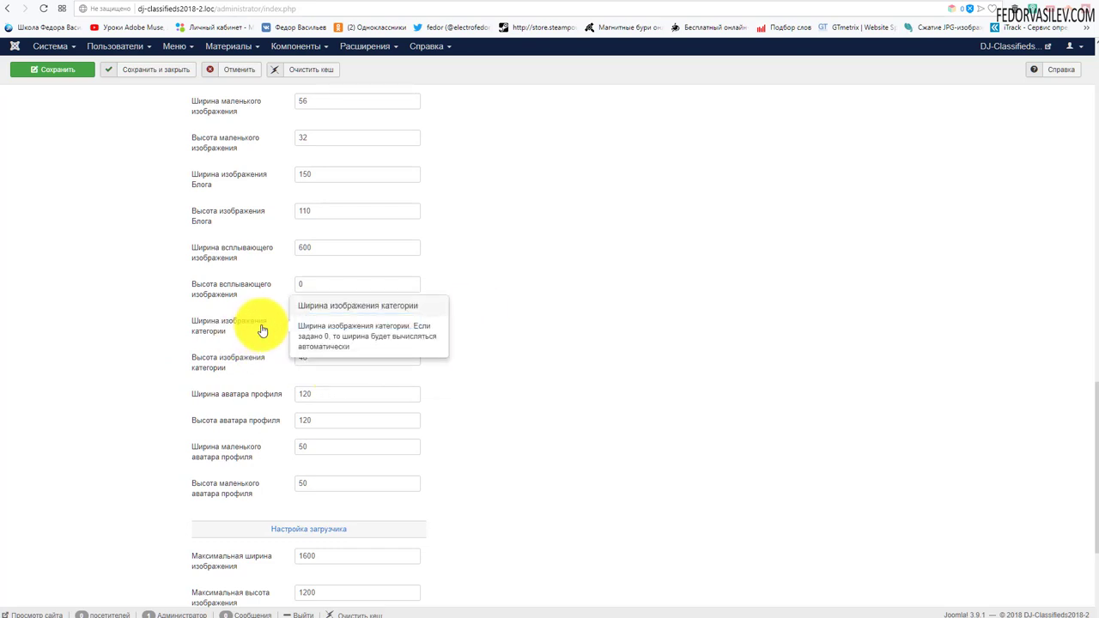
click(316, 357)
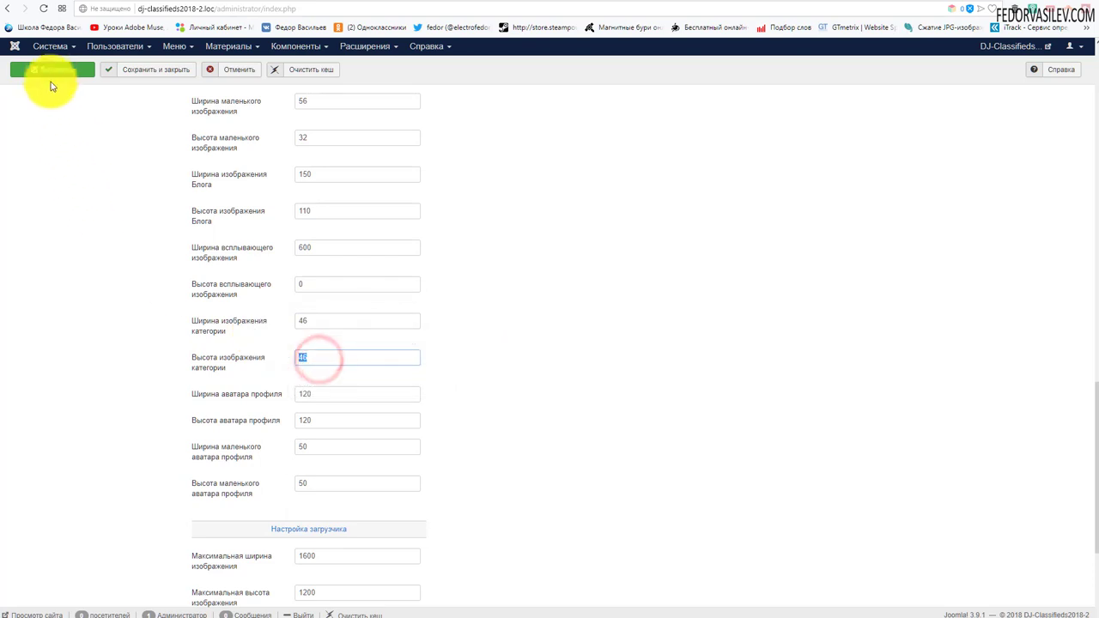
Check the category icons on the new site's home page, then return to the DJ-Classifieds control panel.
click(953, 7)
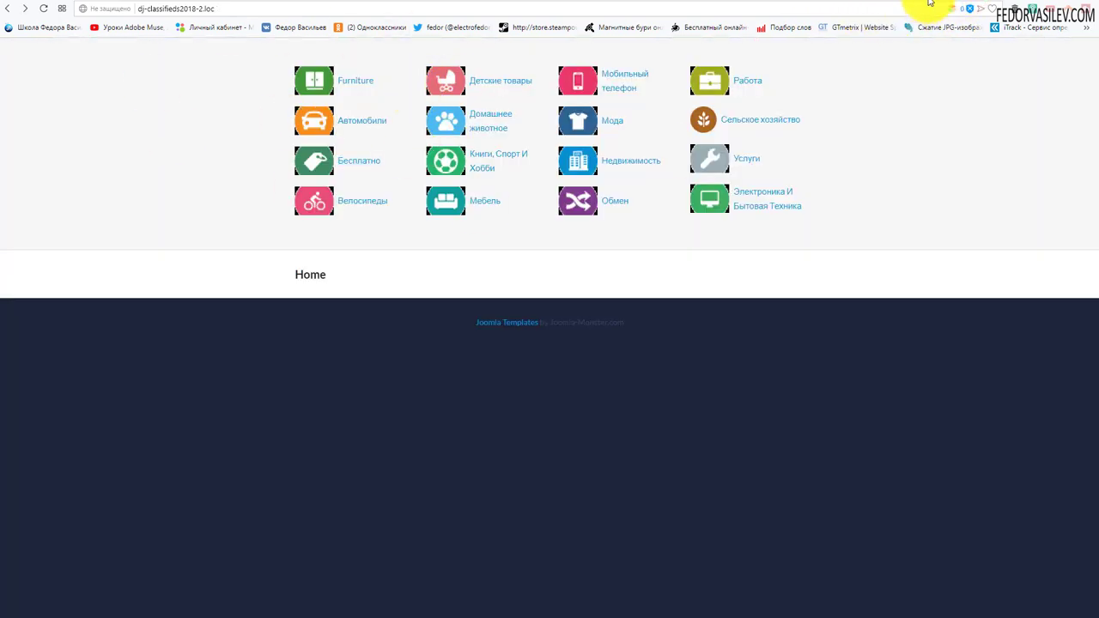
click(944, 7)
scroll(391, 395, up, 15)
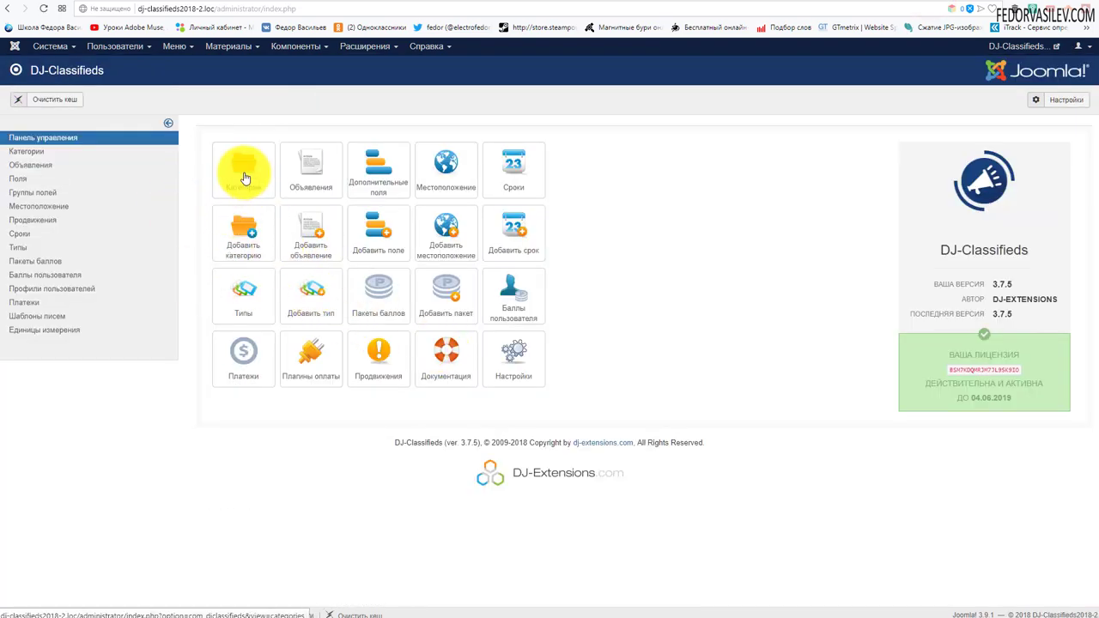
Delete the existing icon of the Велосипеды category and save the category.
click(242, 172)
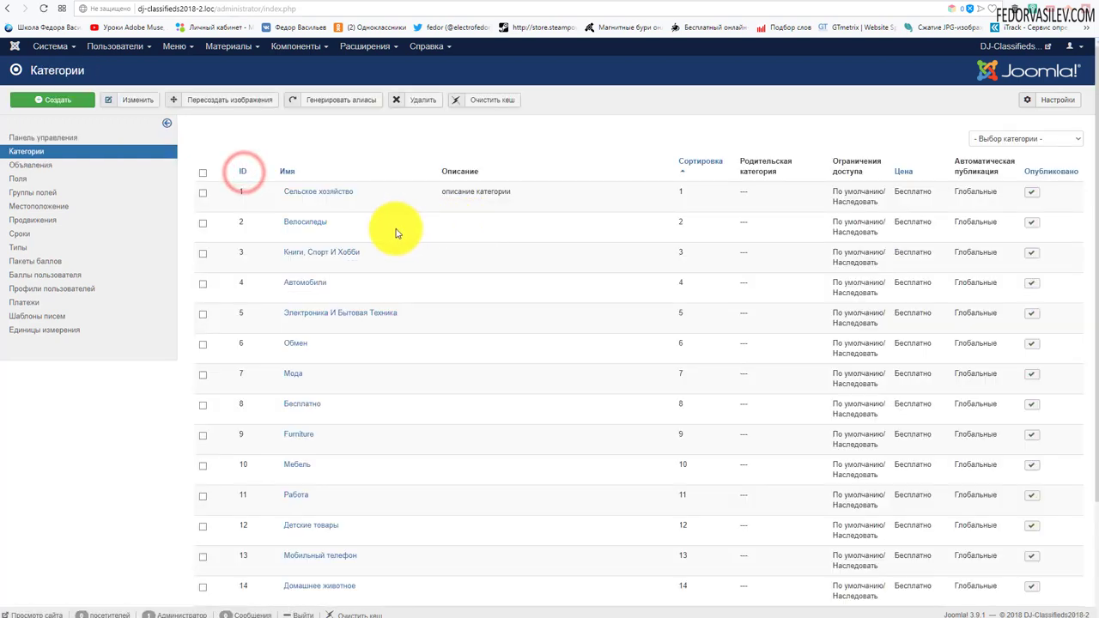
click(305, 221)
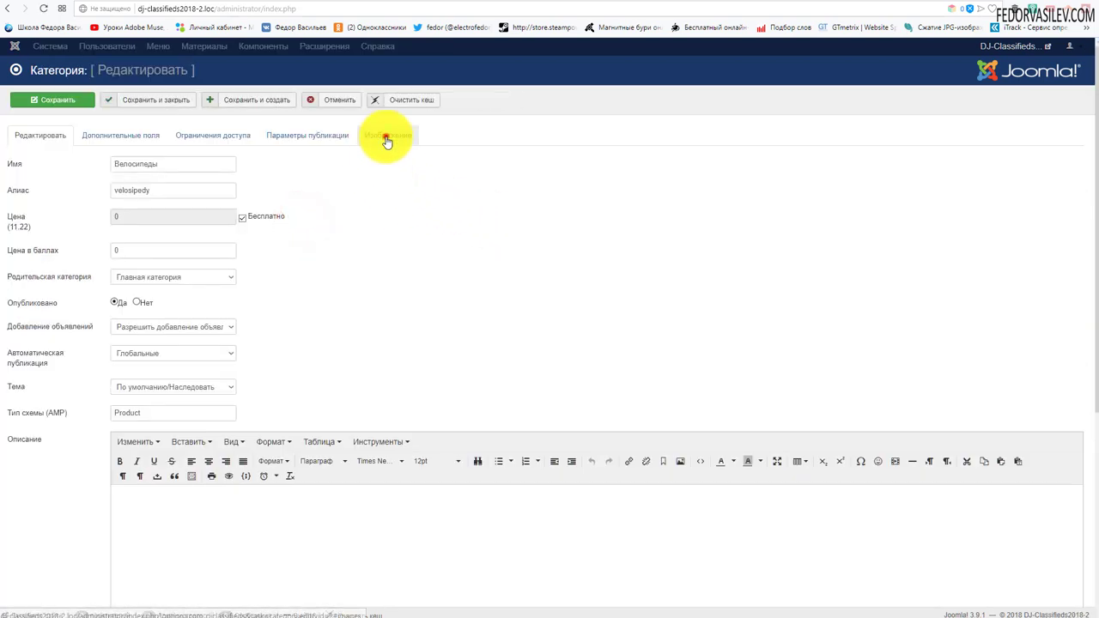
click(387, 135)
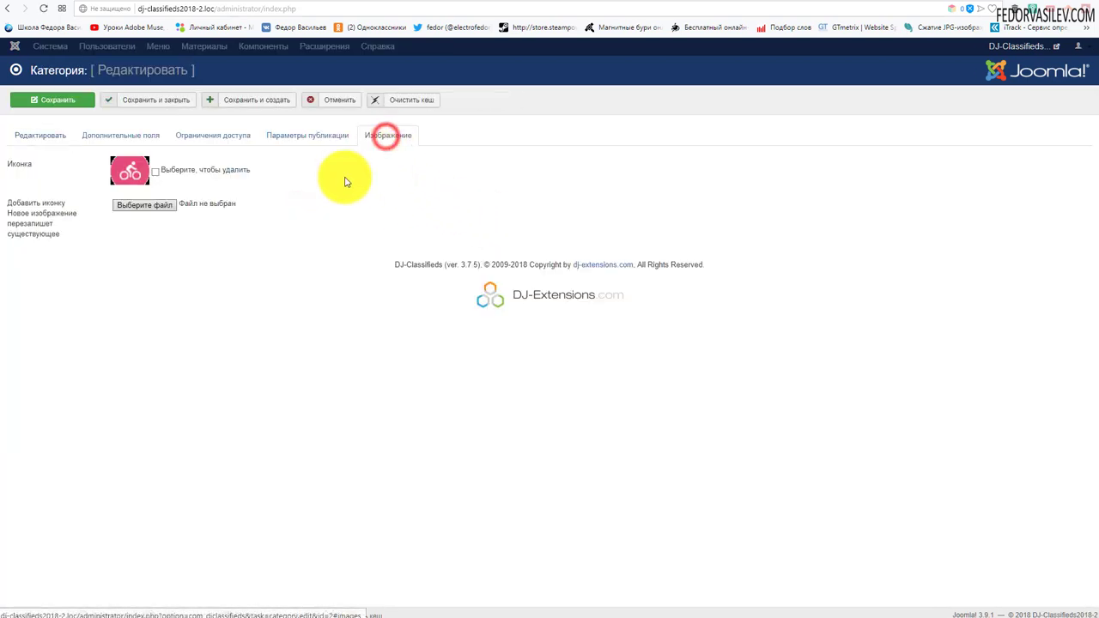
click(176, 172)
click(62, 101)
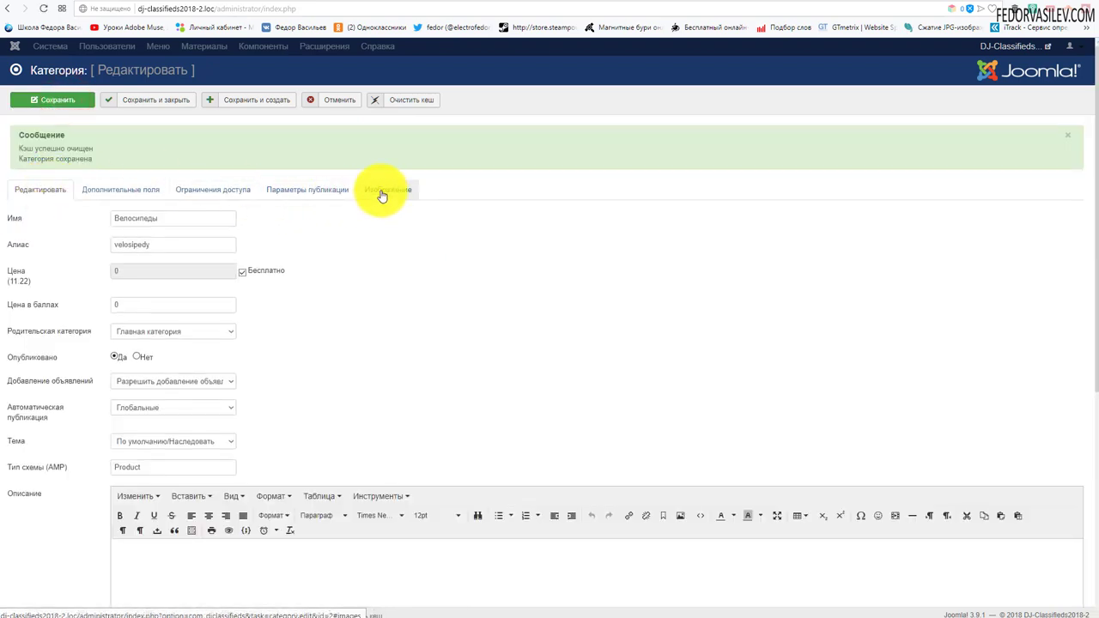
Add 106_bike_ths.png as the icon of the Велосипеды category and save it.
click(382, 193)
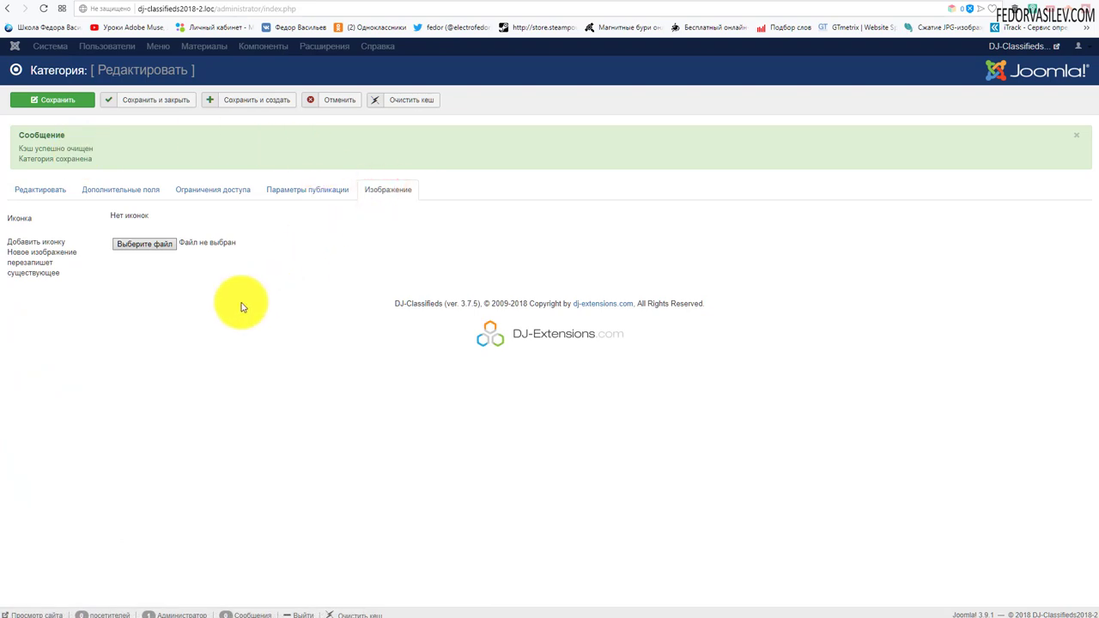
click(145, 244)
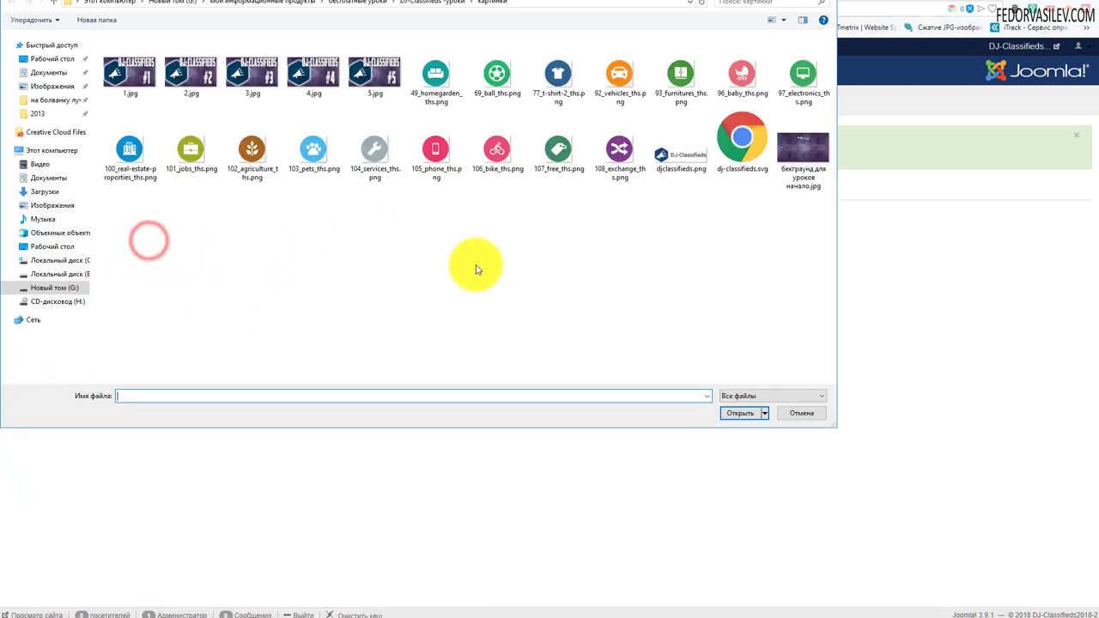
click(497, 153)
click(727, 414)
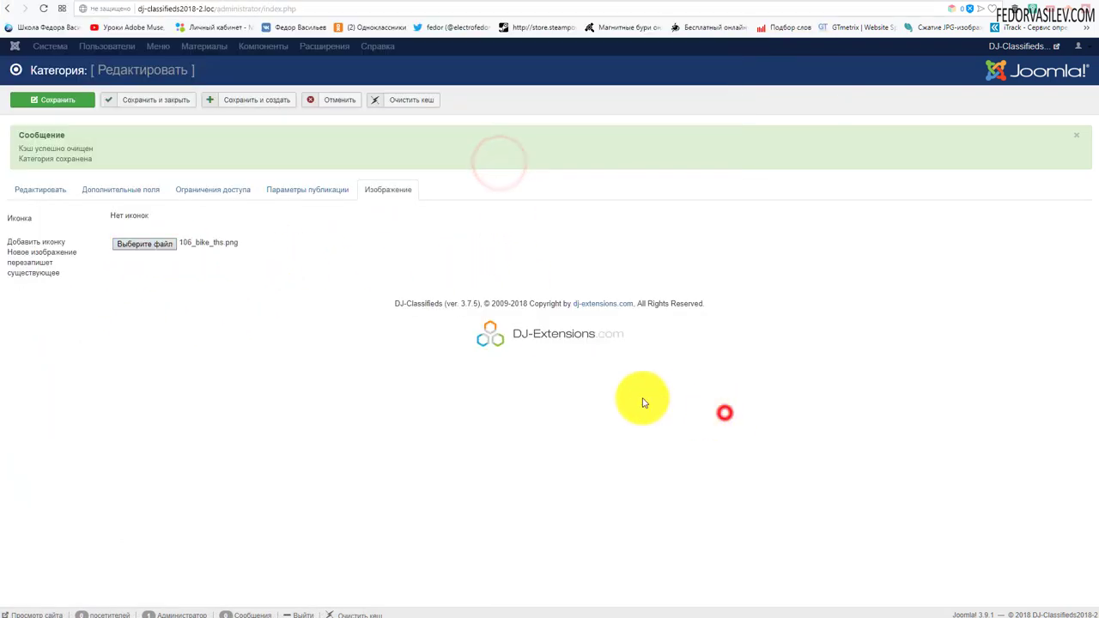
click(56, 100)
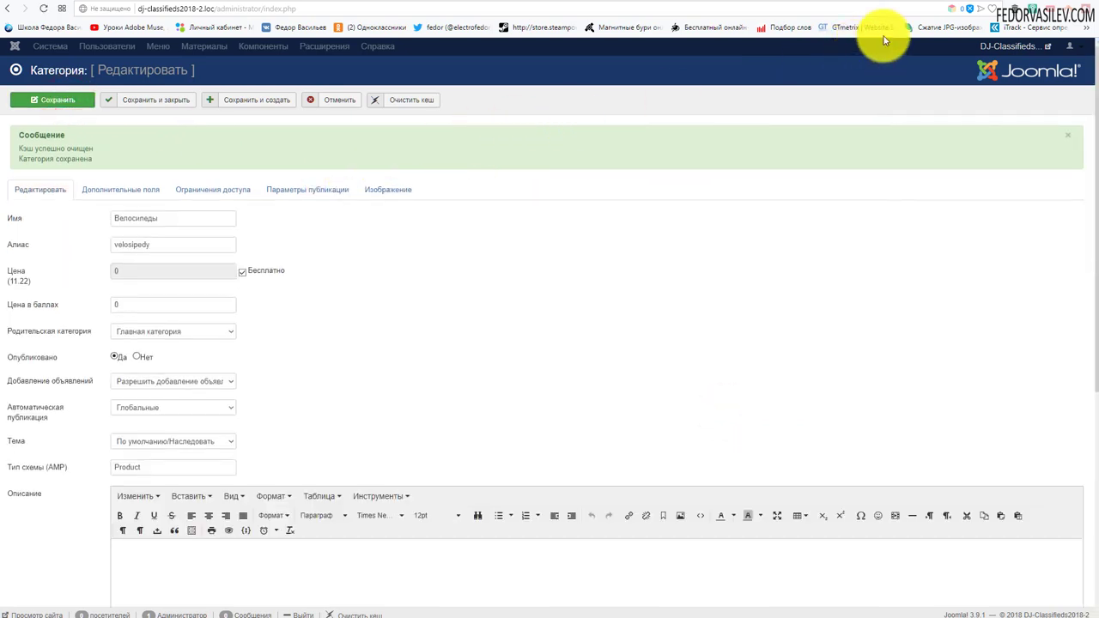
Reload the new site's home page and compare its category icons with the reference site dj-classifieds2018.loc.
click(969, 7)
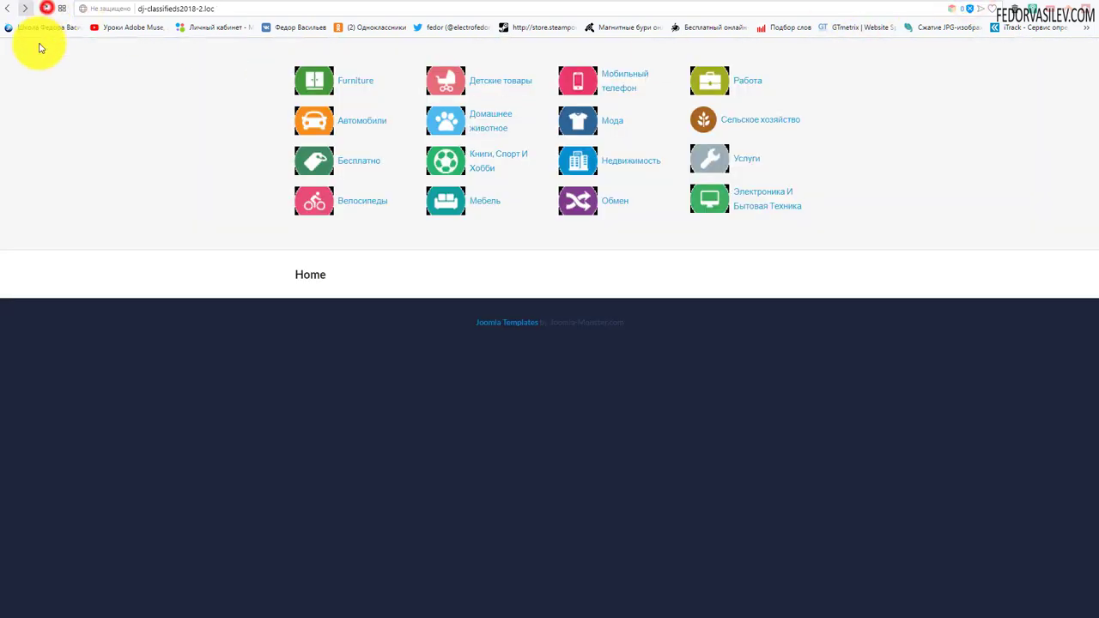
key(ctrl+F5)
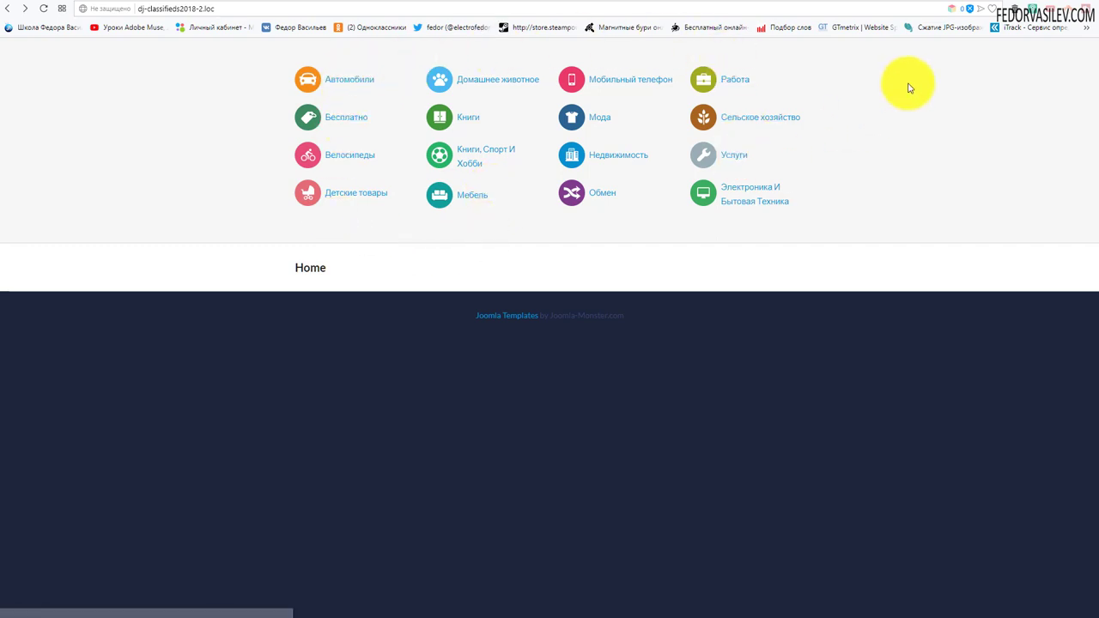
click(928, 3)
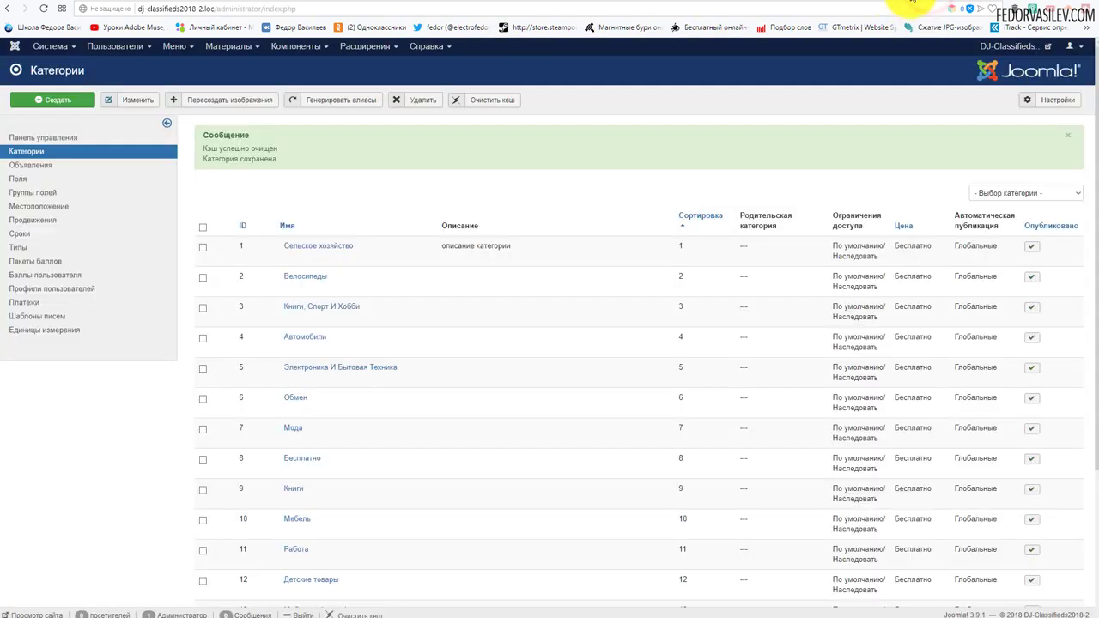
click(915, 4)
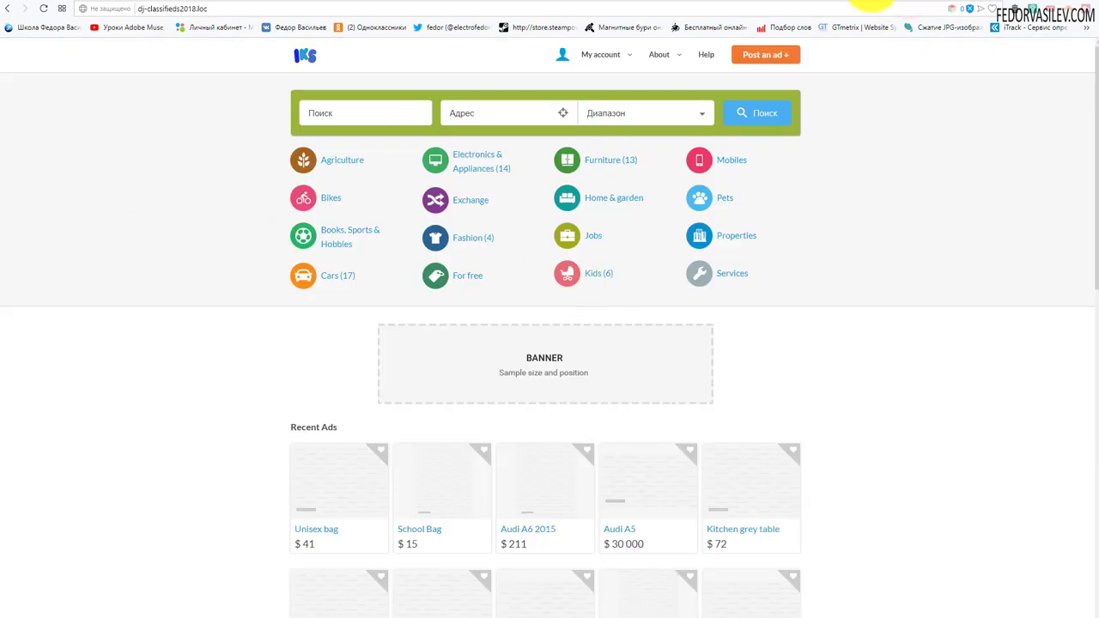